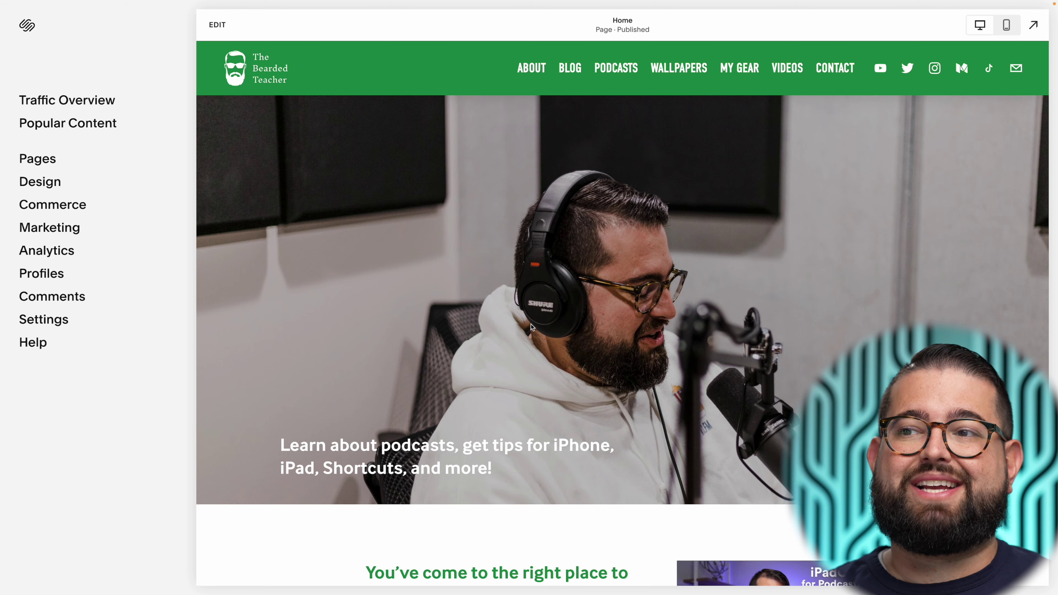
Open the Home page in the editor and scroll through its content
scroll(535, 328, down, 3)
scroll(534, 328, up, 3)
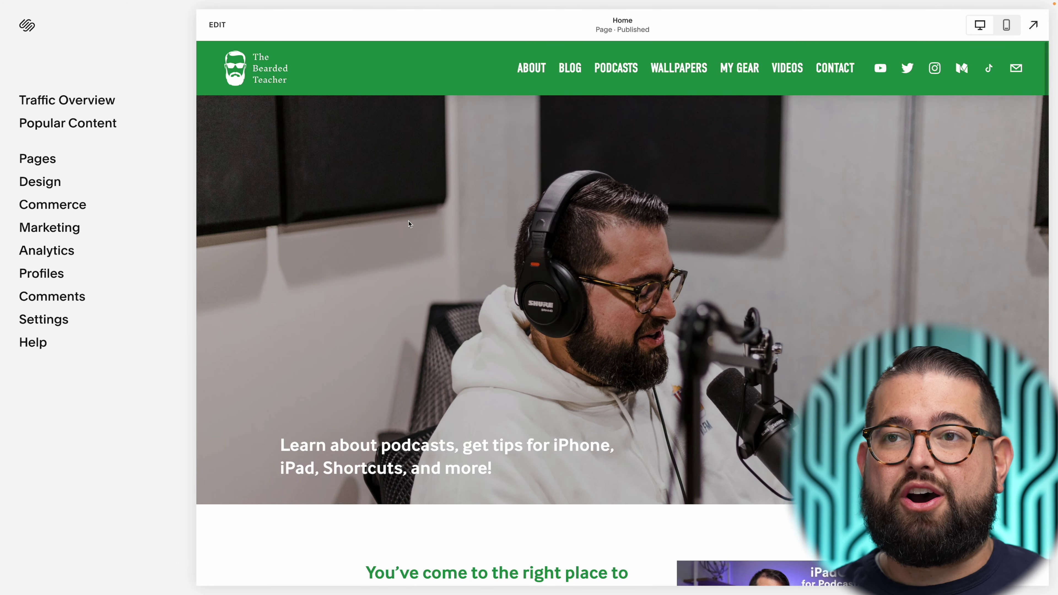
click(217, 25)
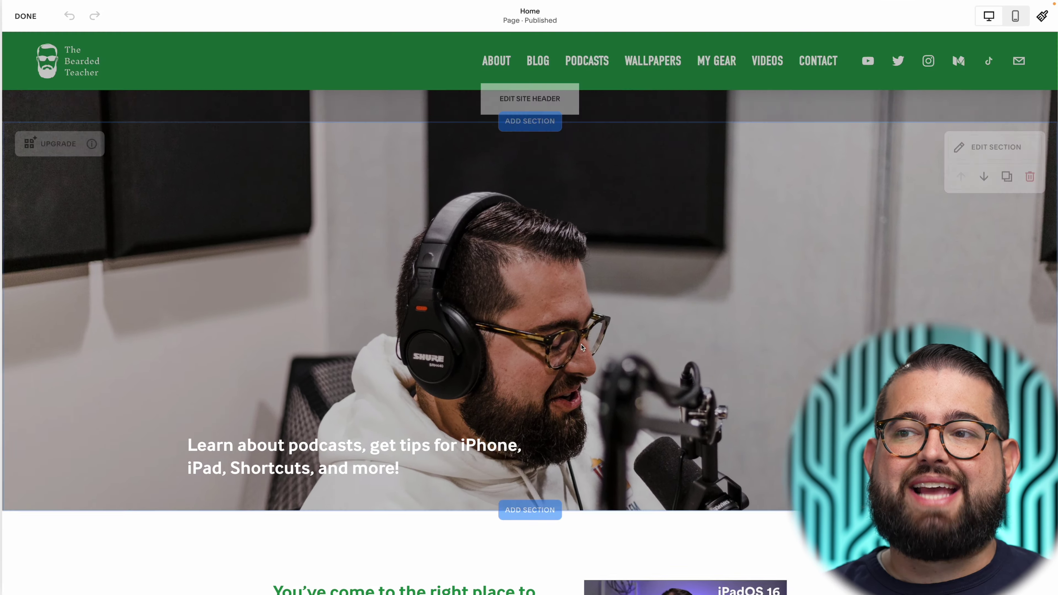
scroll(581, 370, down, 5)
scroll(581, 370, down, 2)
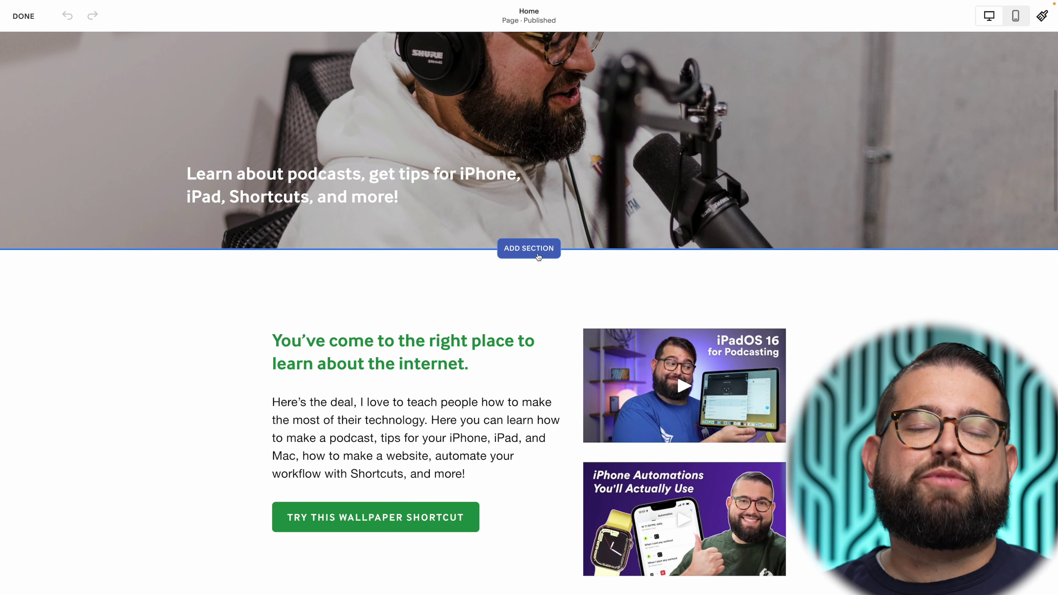
scroll(476, 324, up, 6)
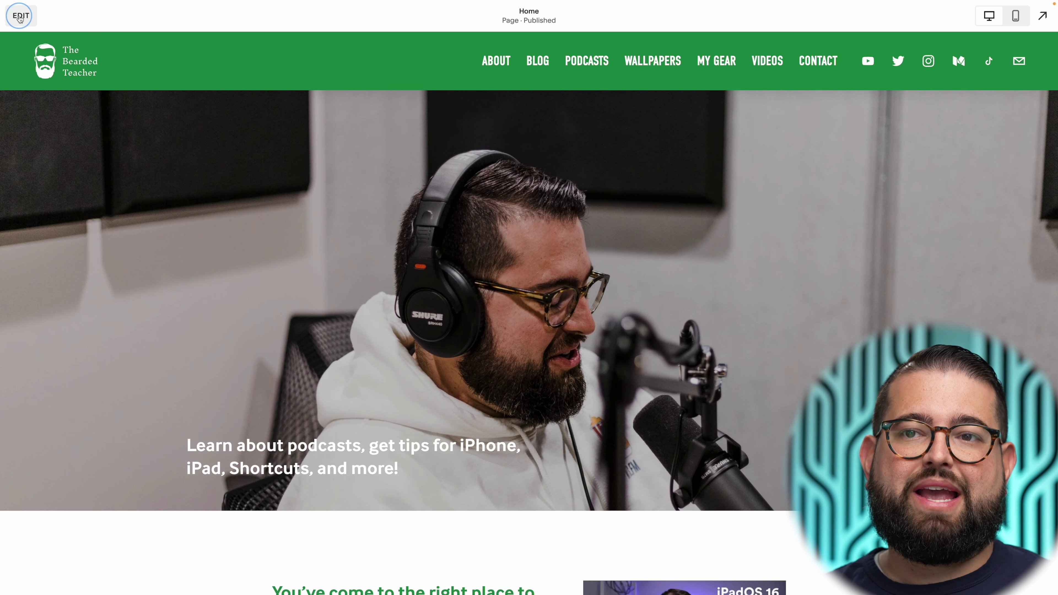
Switch to the Build a Website page and open it for editing
click(23, 16)
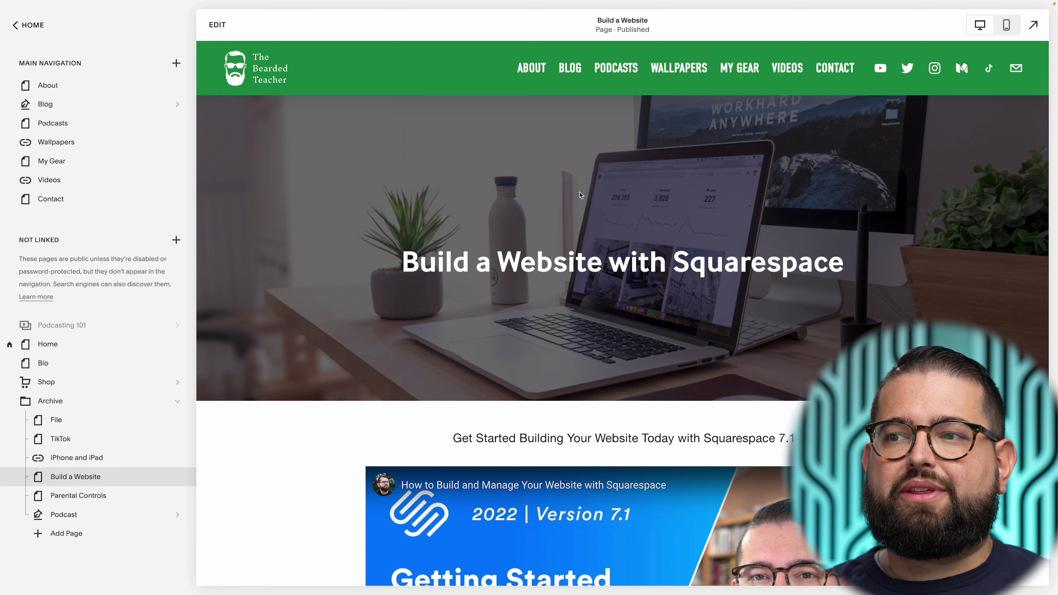
scroll(429, 130, down, 2)
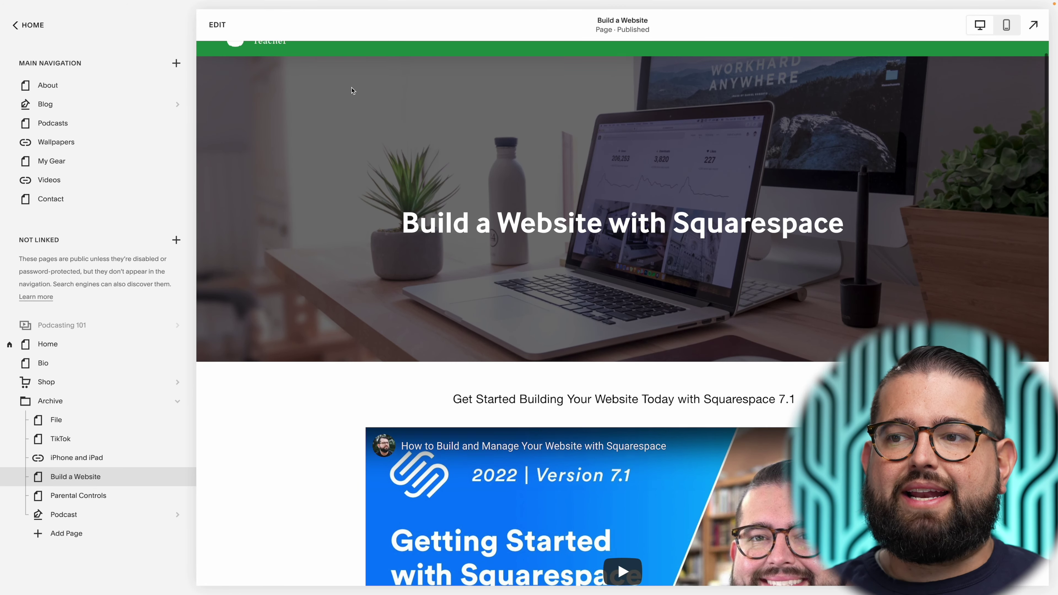
click(219, 26)
scroll(189, 277, down, 4)
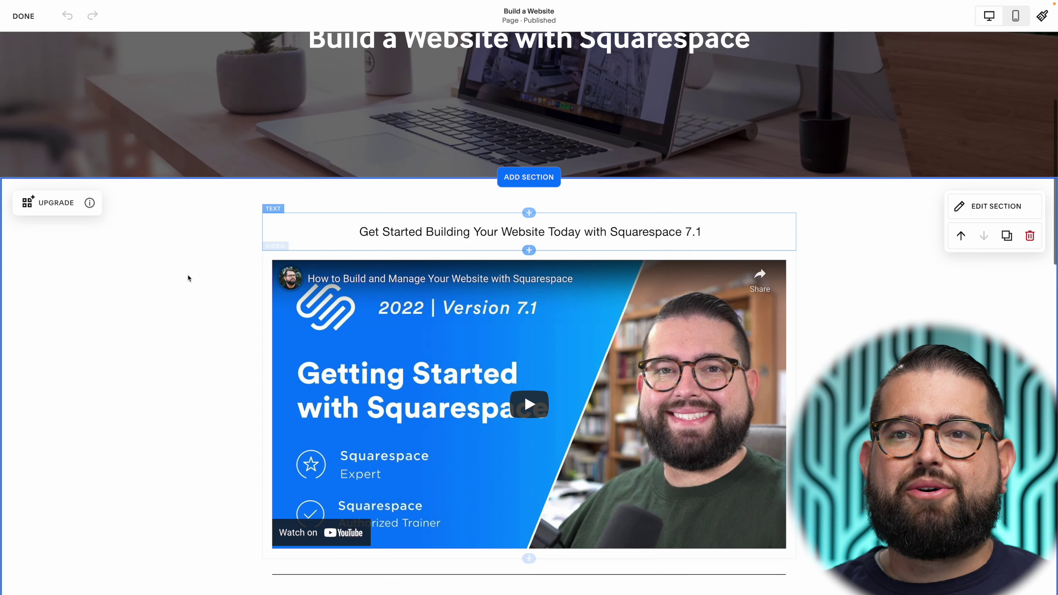
Upgrade the video section to a block grid, closing the Add Section choices unused
click(52, 211)
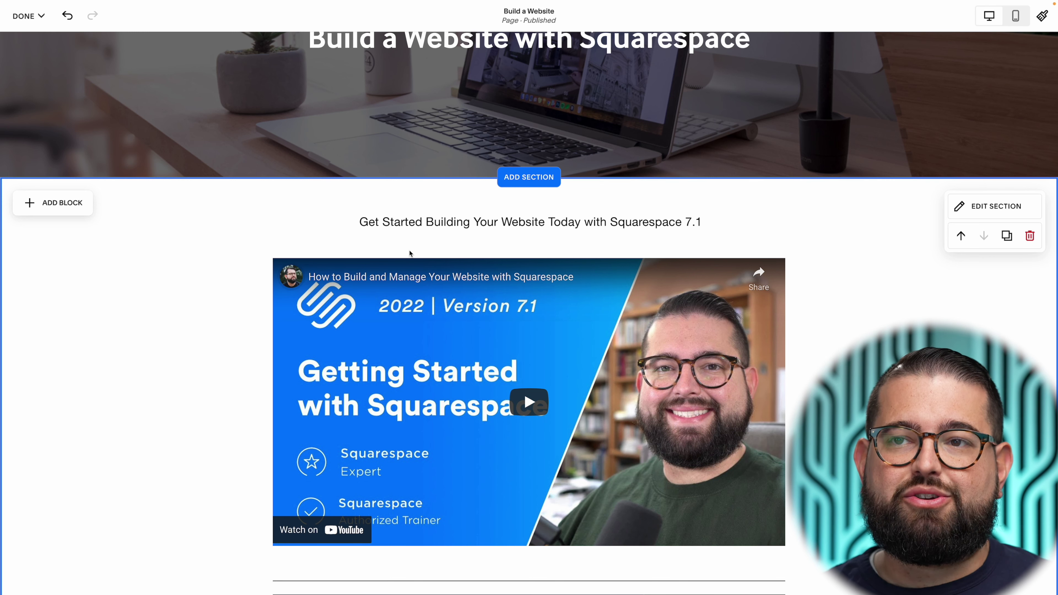
click(528, 177)
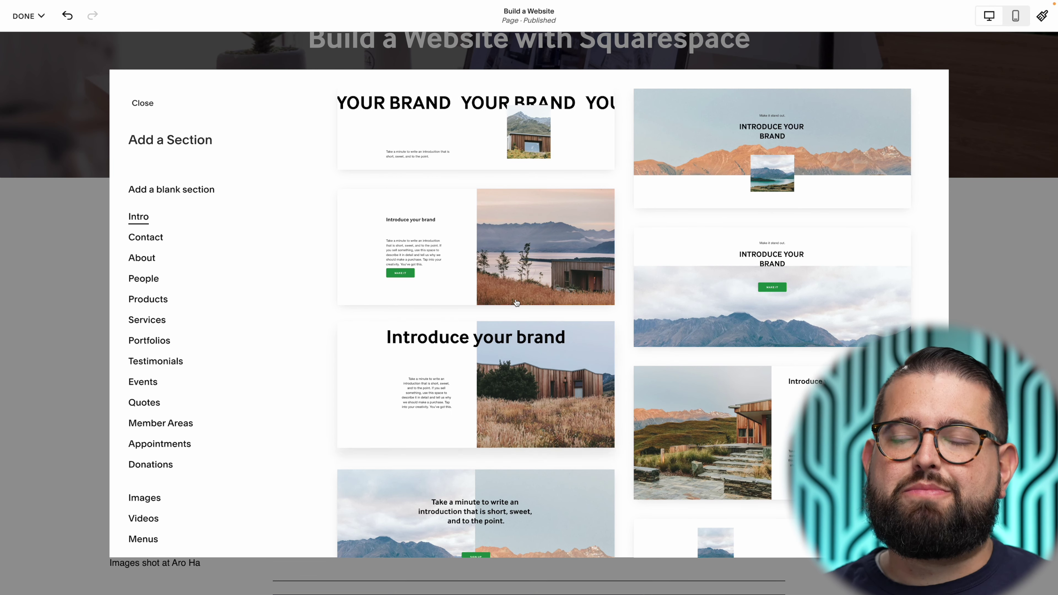
click(143, 104)
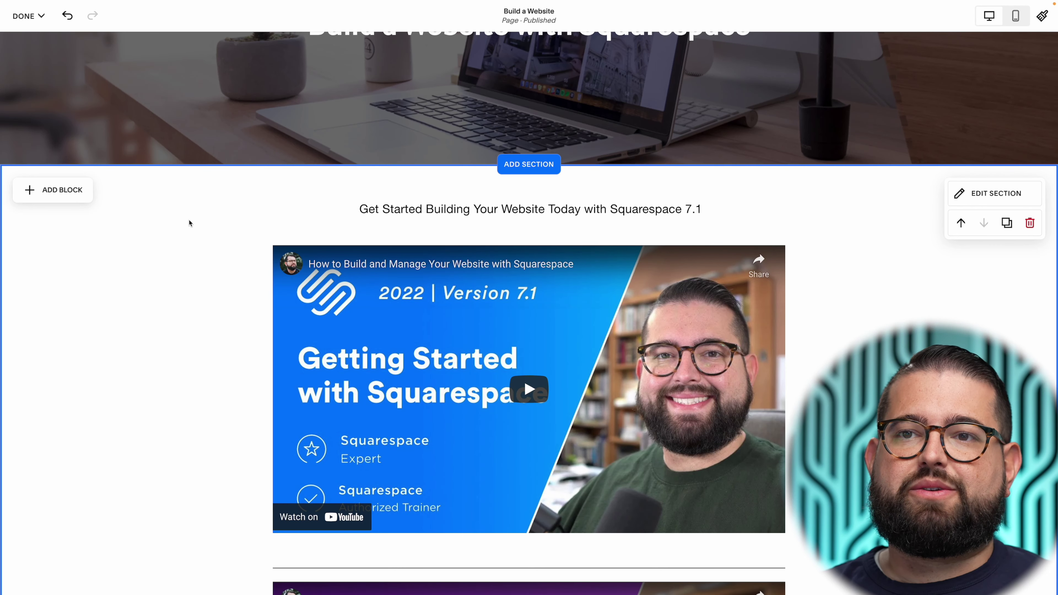
Drop an empty Image block from the Basic list onto the grid, right of the video
click(51, 192)
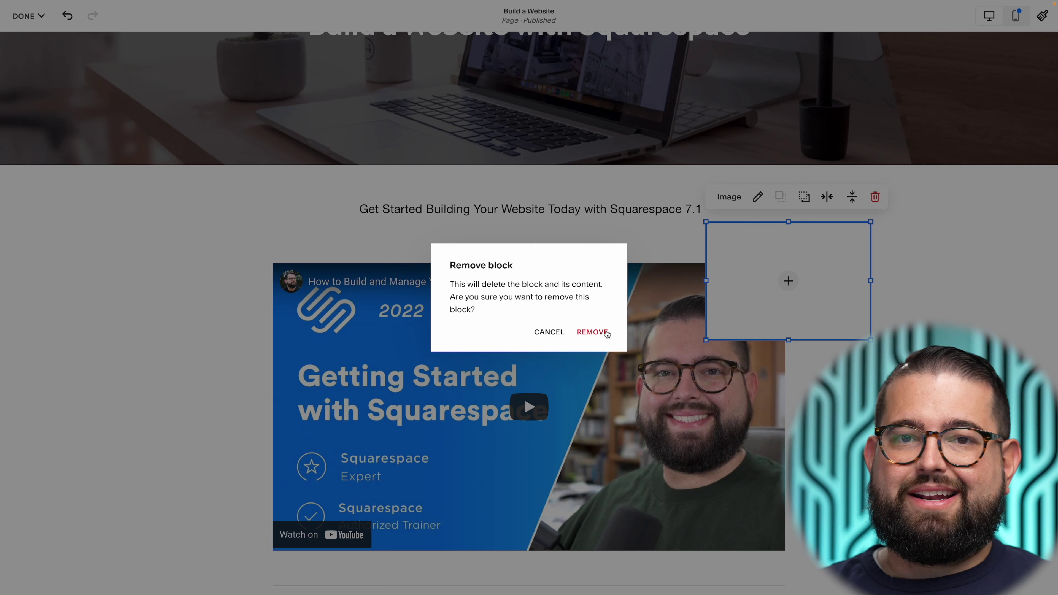
click(600, 332)
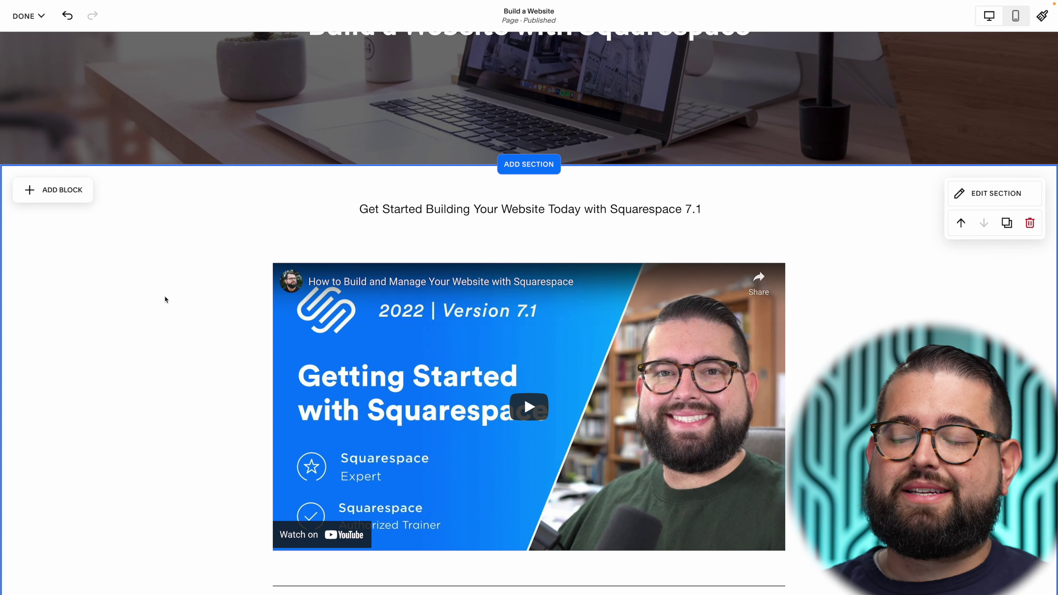
click(56, 198)
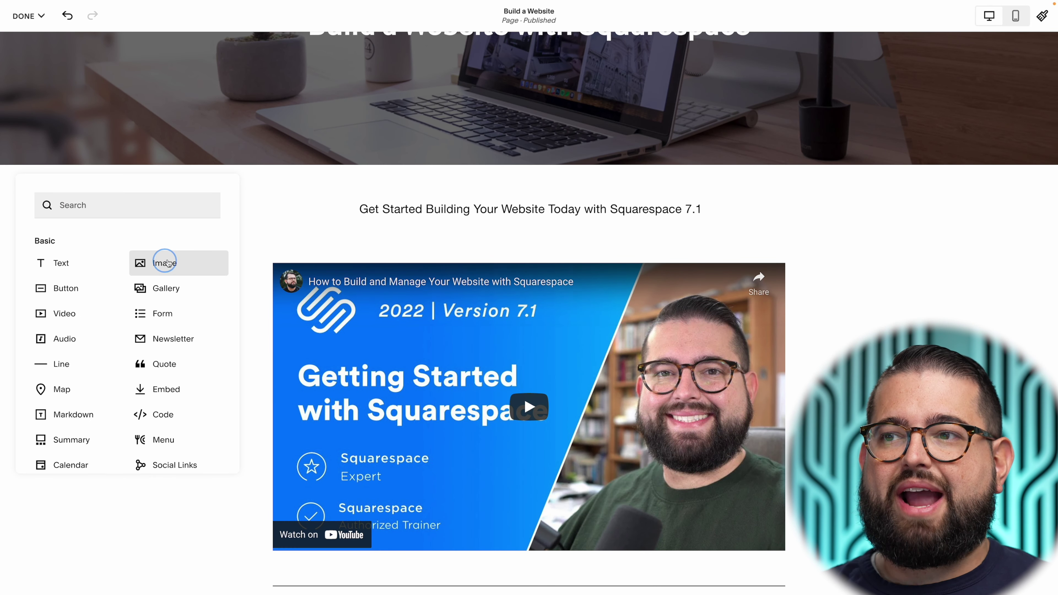
drag(168, 262, 292, 236)
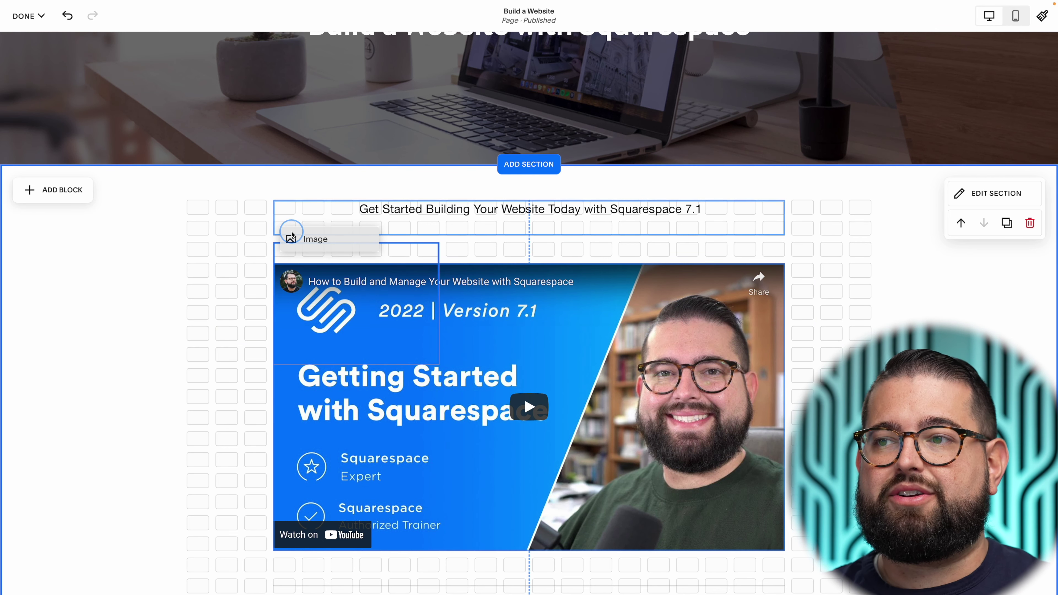
drag(292, 236, 698, 224)
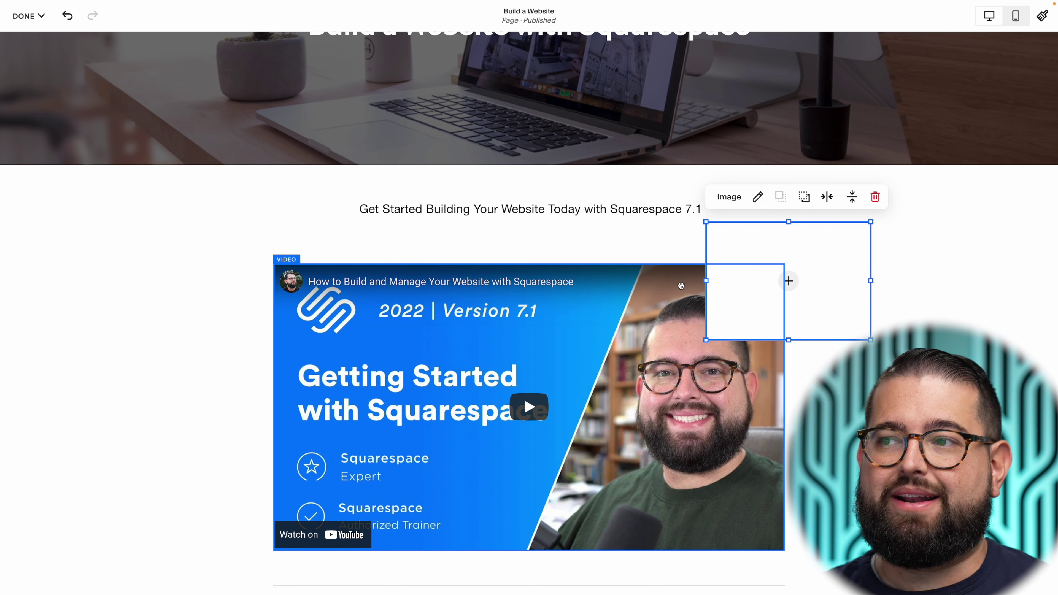
click(757, 198)
Fill the image block with the yellow headphones picture and enlarge it over the video's corner
click(951, 287)
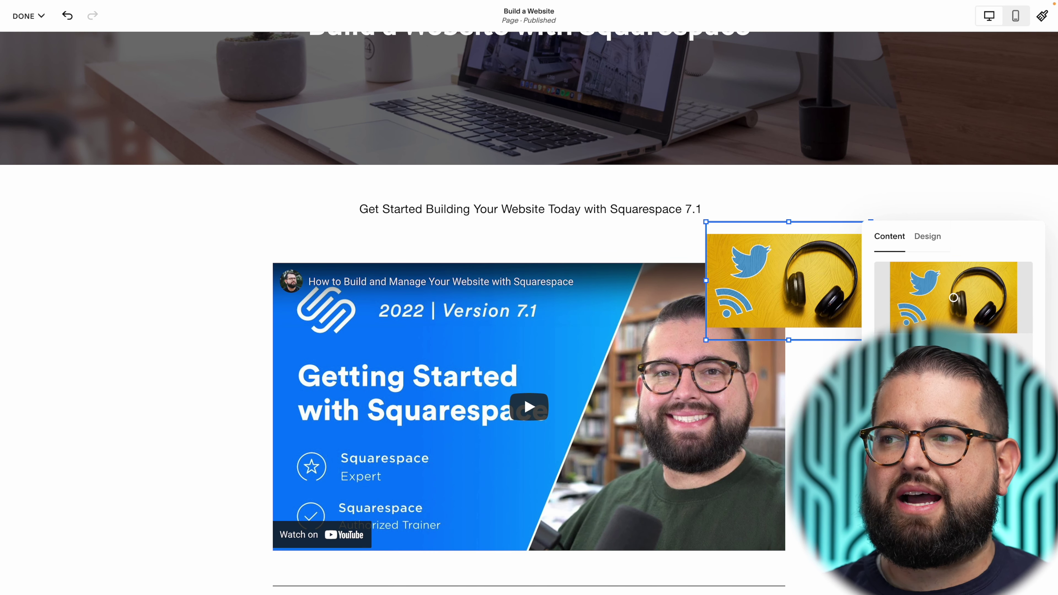
key(Escape)
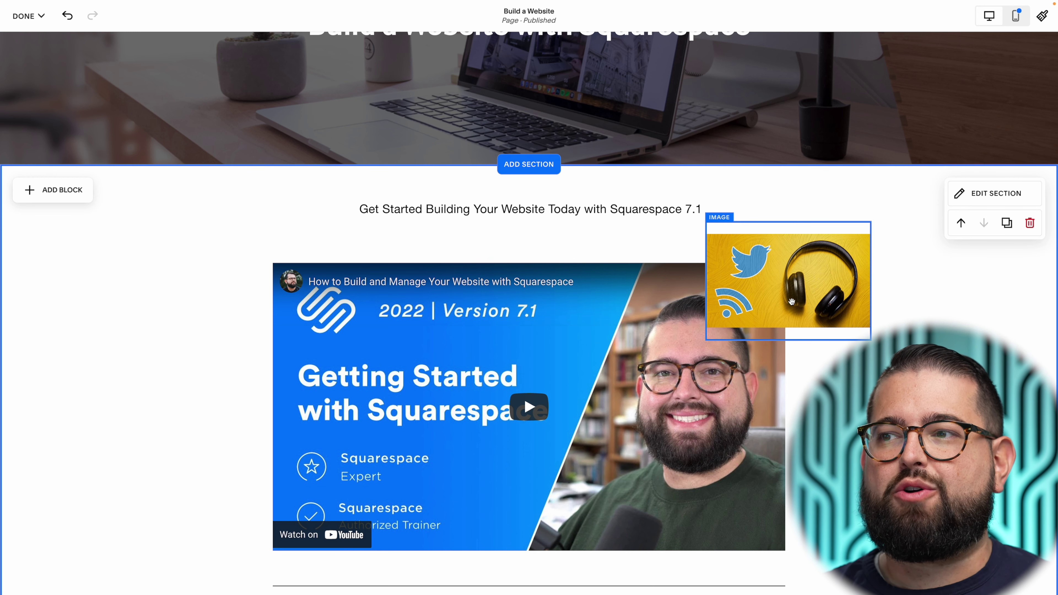
drag(820, 313, 281, 294)
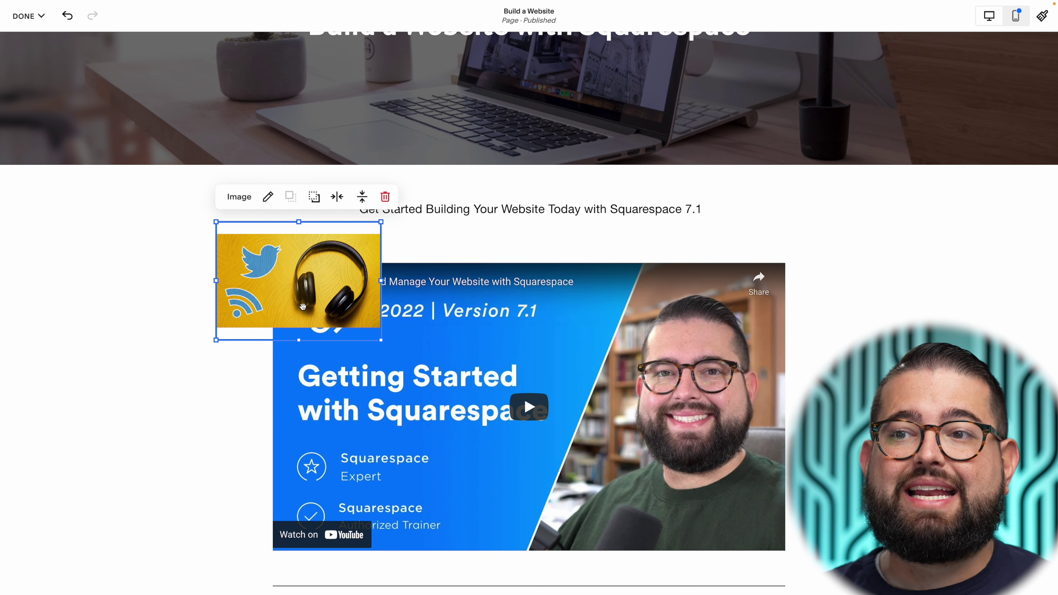
drag(382, 340, 438, 381)
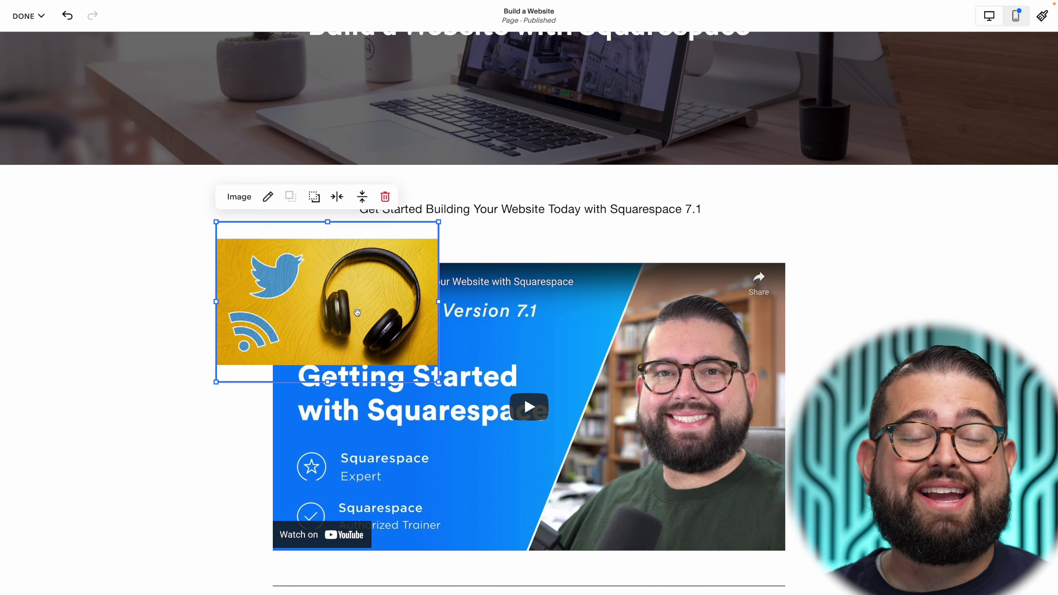
Try Move Backward/Forward, resize the image, and centre it under the title above the video
click(315, 198)
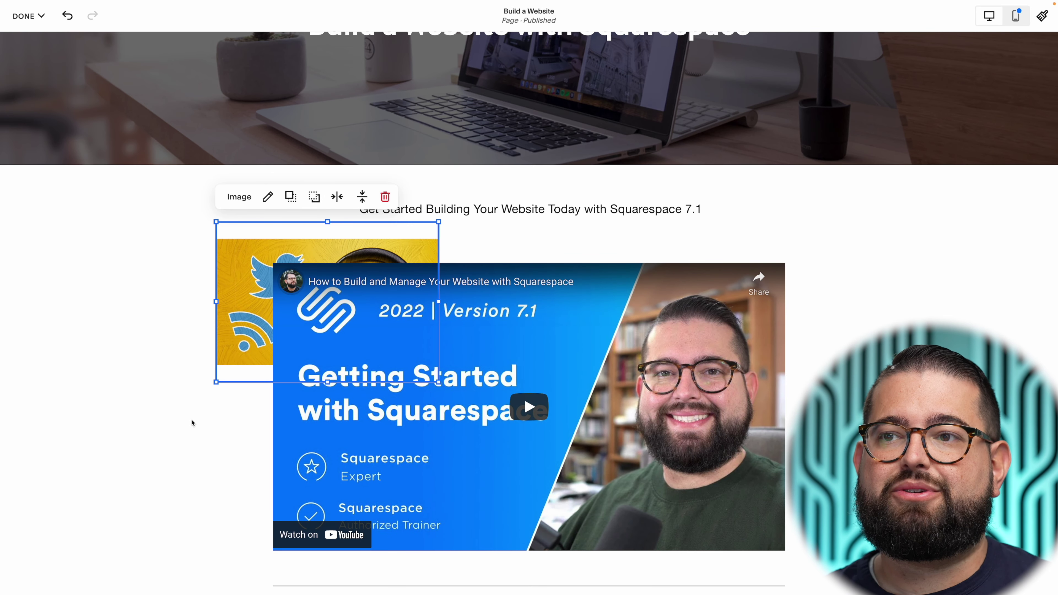
click(290, 196)
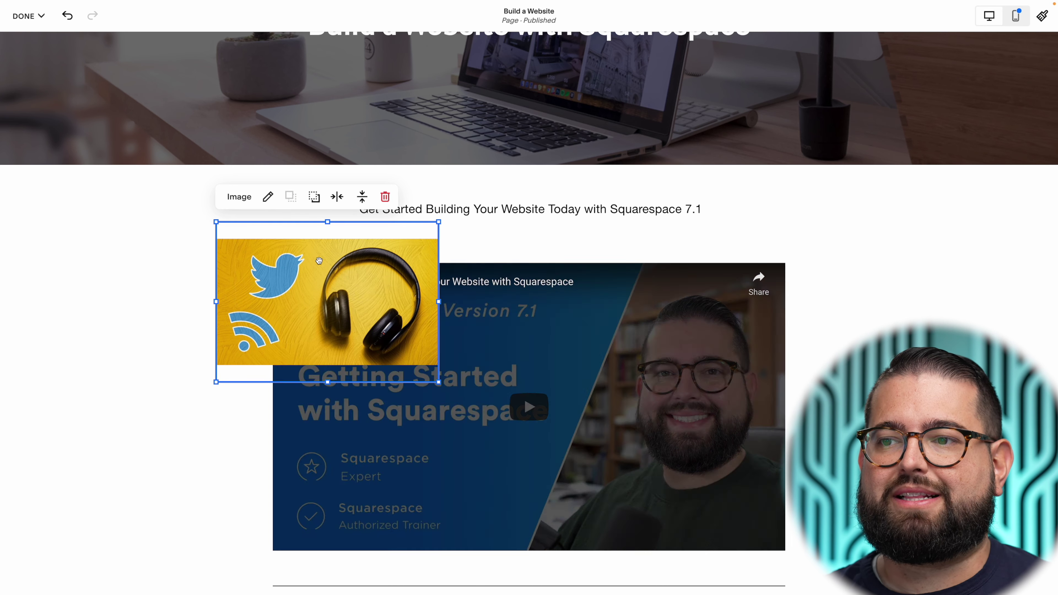
drag(438, 383, 468, 381)
drag(552, 347, 551, 440)
scroll(516, 298, down, 1)
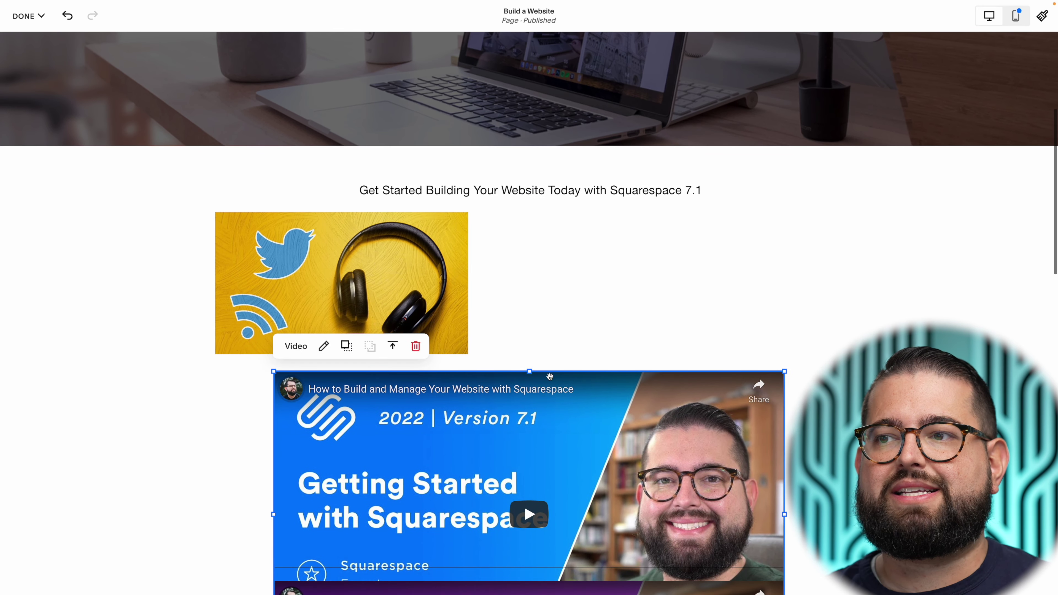
drag(463, 295, 663, 297)
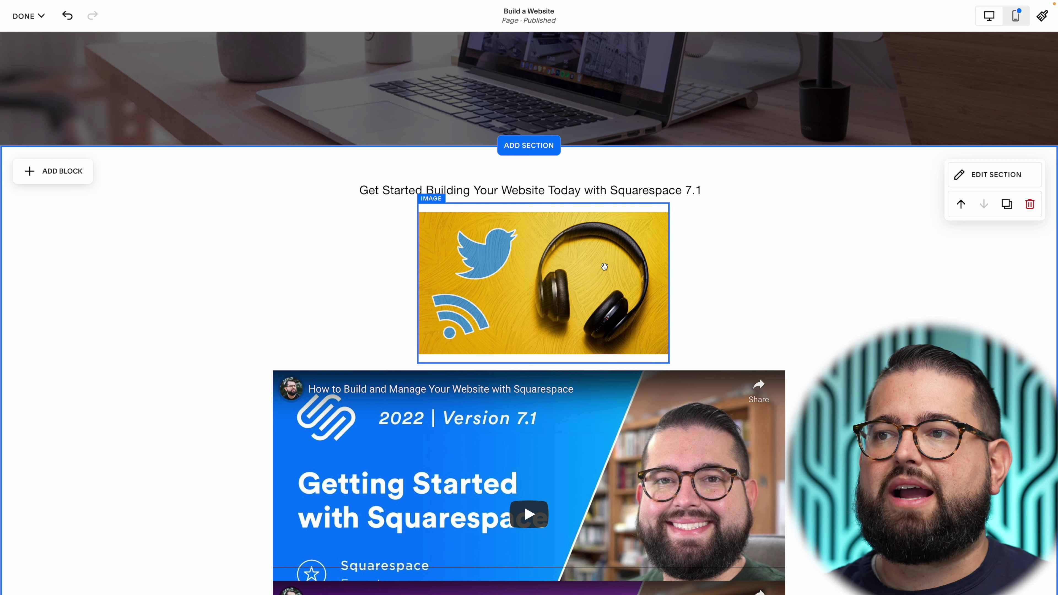
Move the image right of the title and restyle the title as Heading 2
drag(494, 276, 637, 264)
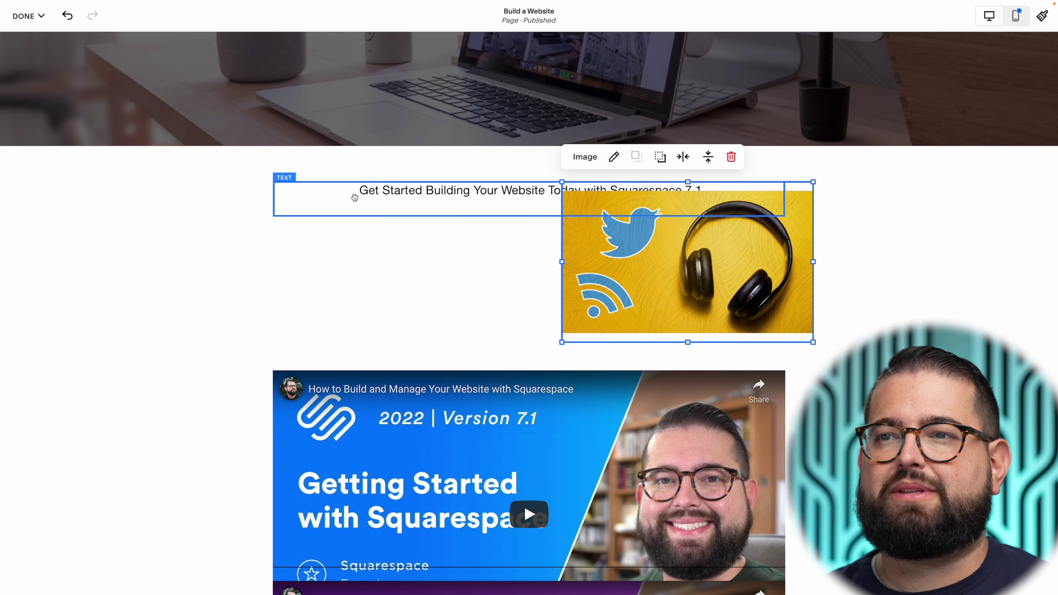
double_click(423, 193)
click(314, 151)
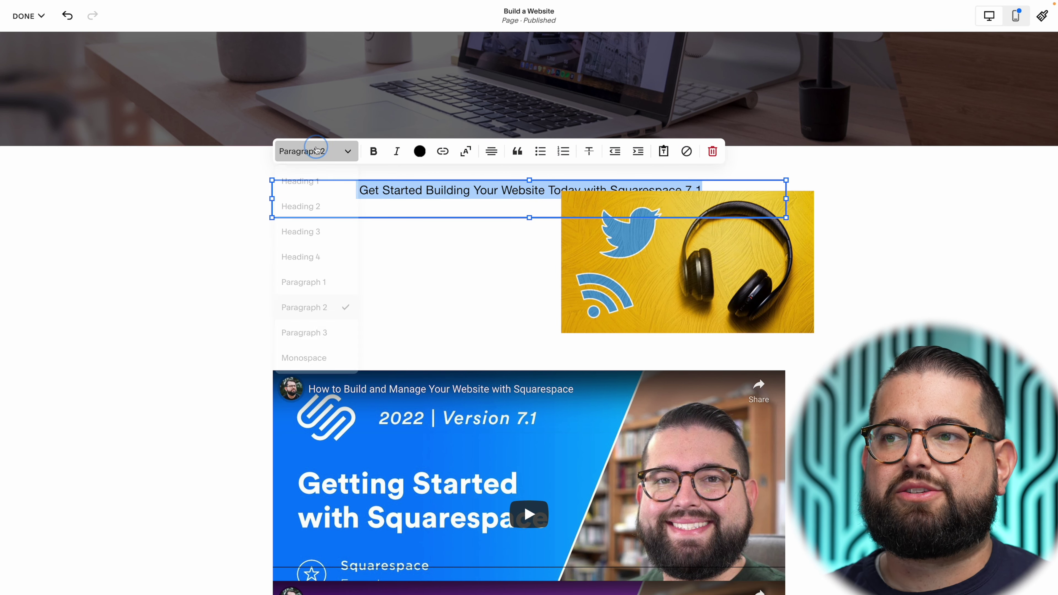
click(317, 204)
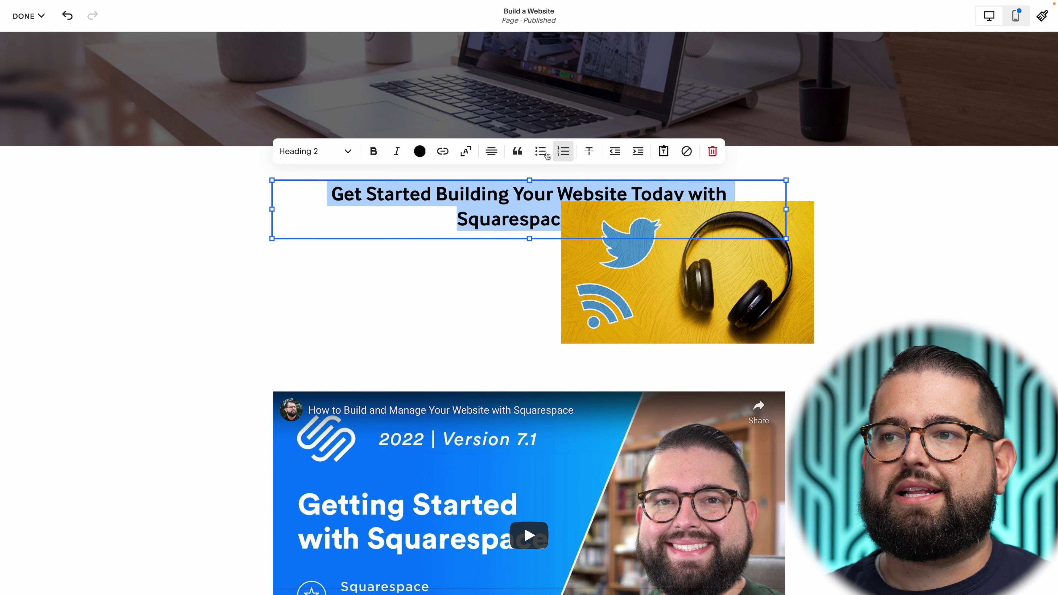
click(467, 180)
Bring the heading in front, narrow it to two lines, and tuck the image under its end
click(470, 295)
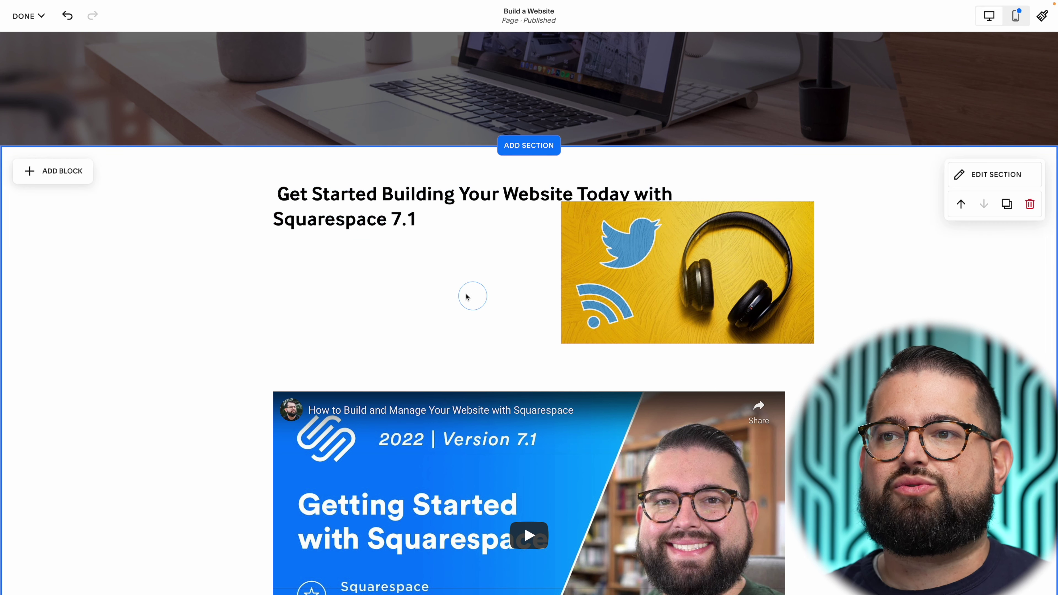
drag(703, 299, 324, 291)
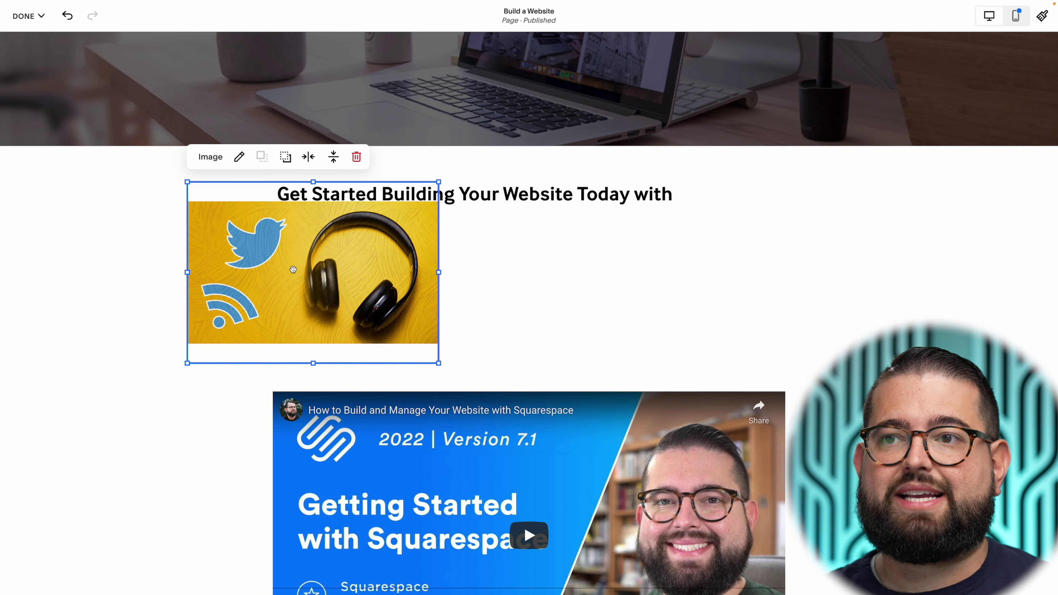
click(285, 156)
click(307, 204)
triple_click(307, 204)
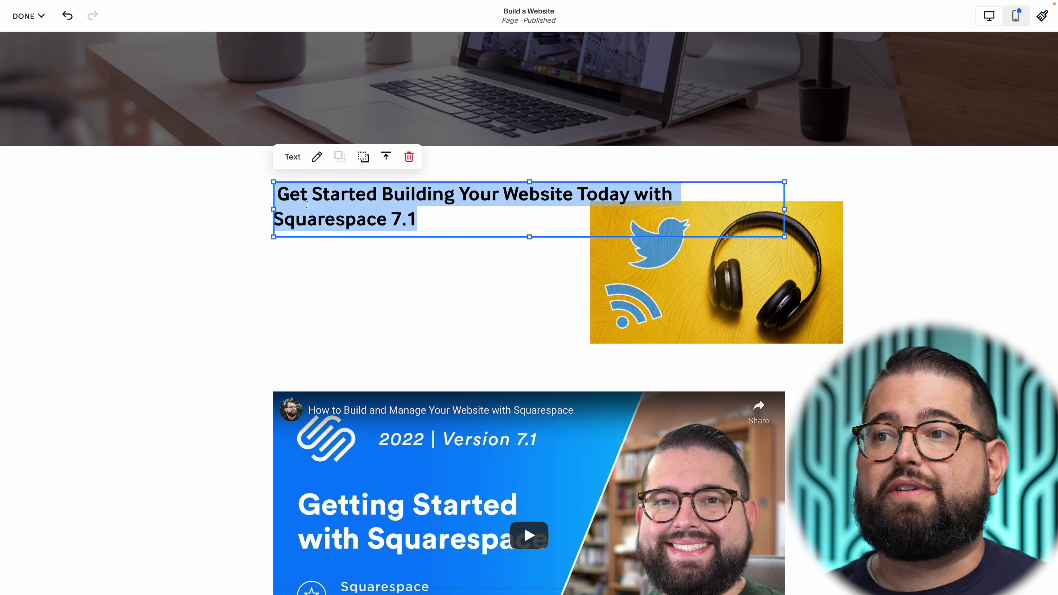
drag(273, 210, 331, 209)
drag(783, 209, 640, 210)
drag(696, 267, 609, 271)
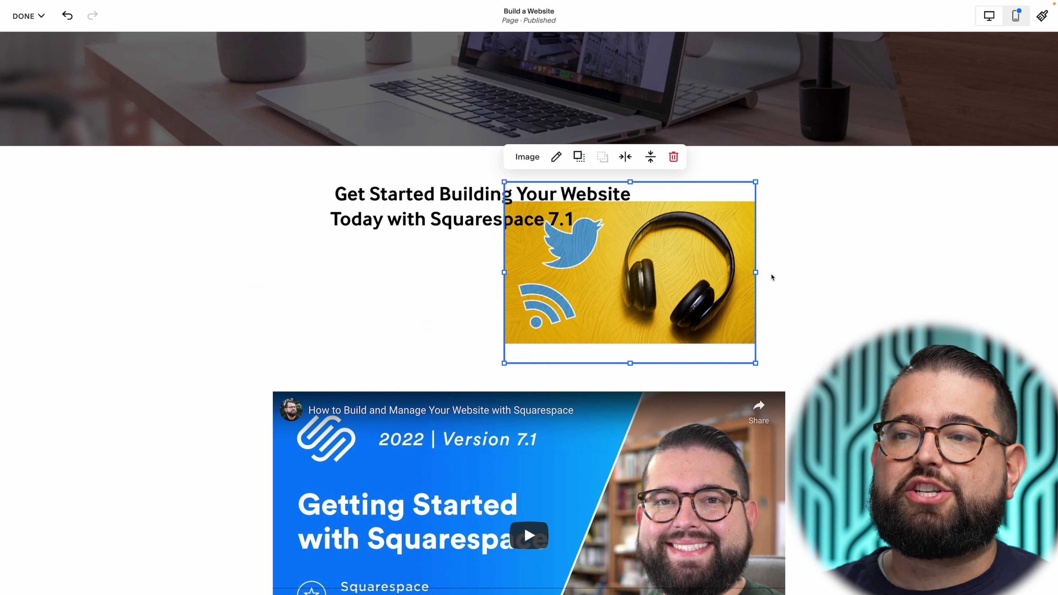
Adjust the row count, set the section Gap to none, and nudge the headphones image under the heading
click(847, 178)
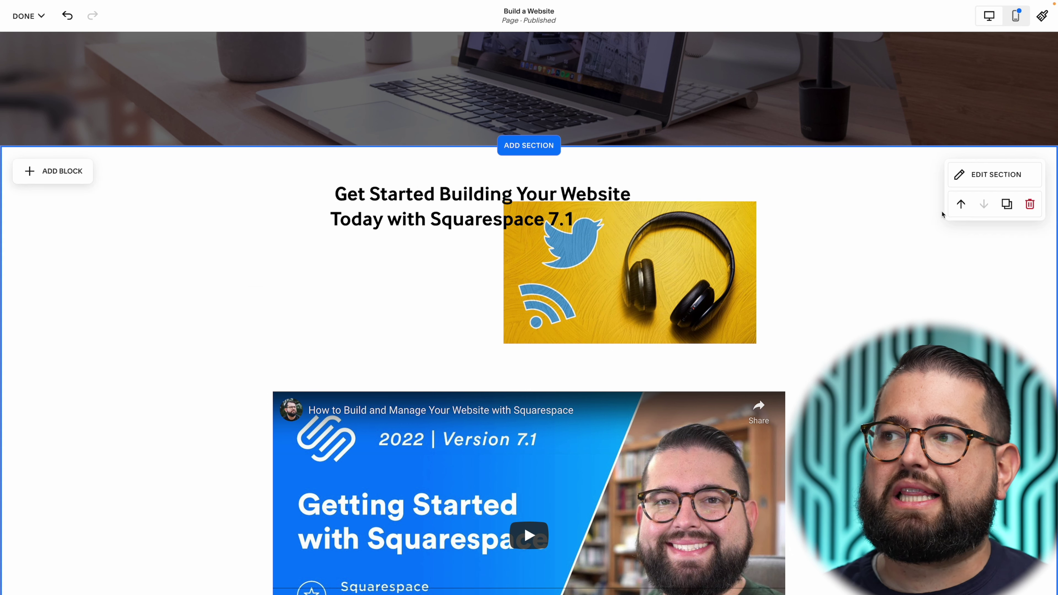
click(976, 174)
scroll(641, 279, down, 15)
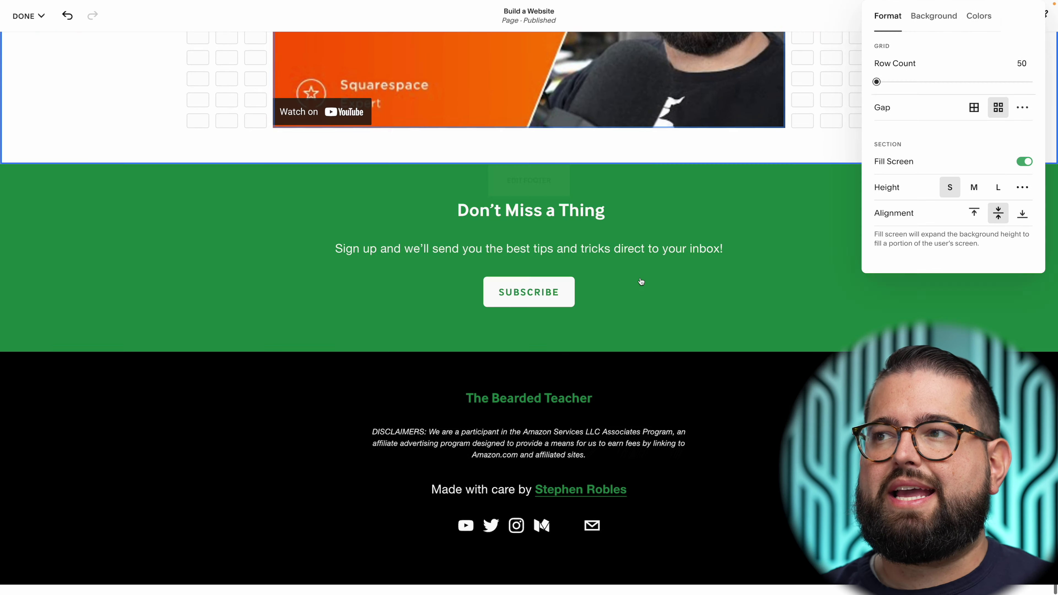
scroll(640, 279, up, 8)
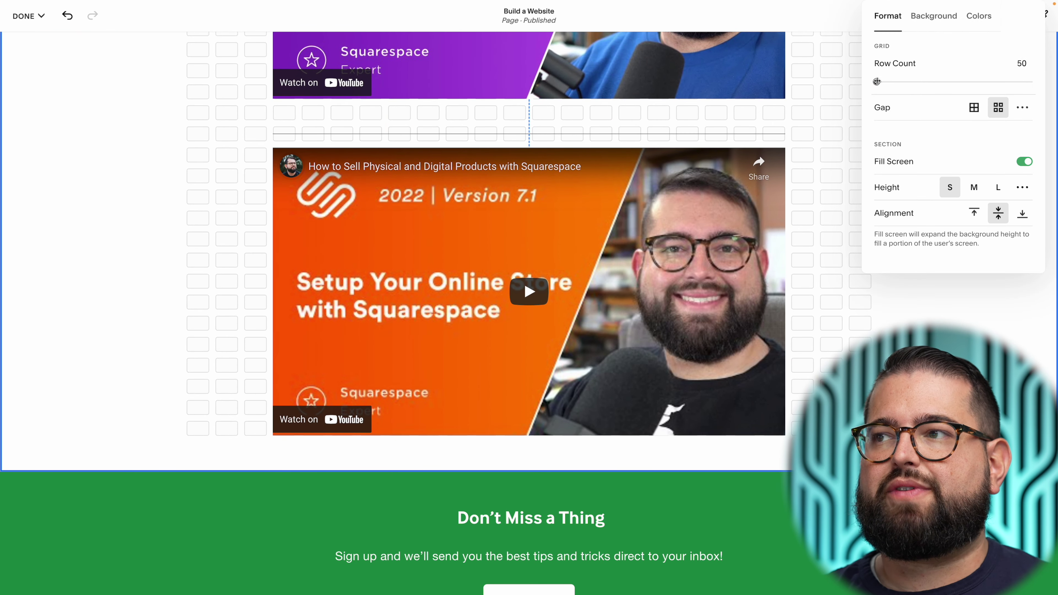
mouse_move(877, 82)
mouse_down()
mouse_move(927, 82)
mouse_move(877, 82)
mouse_up()
scroll(768, 149, up, 10)
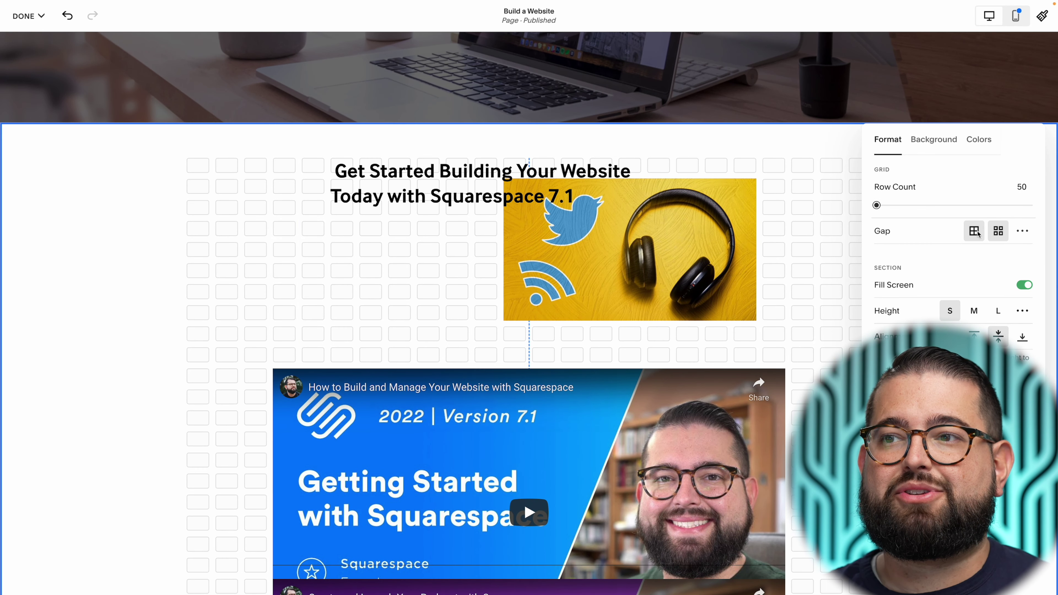
click(976, 233)
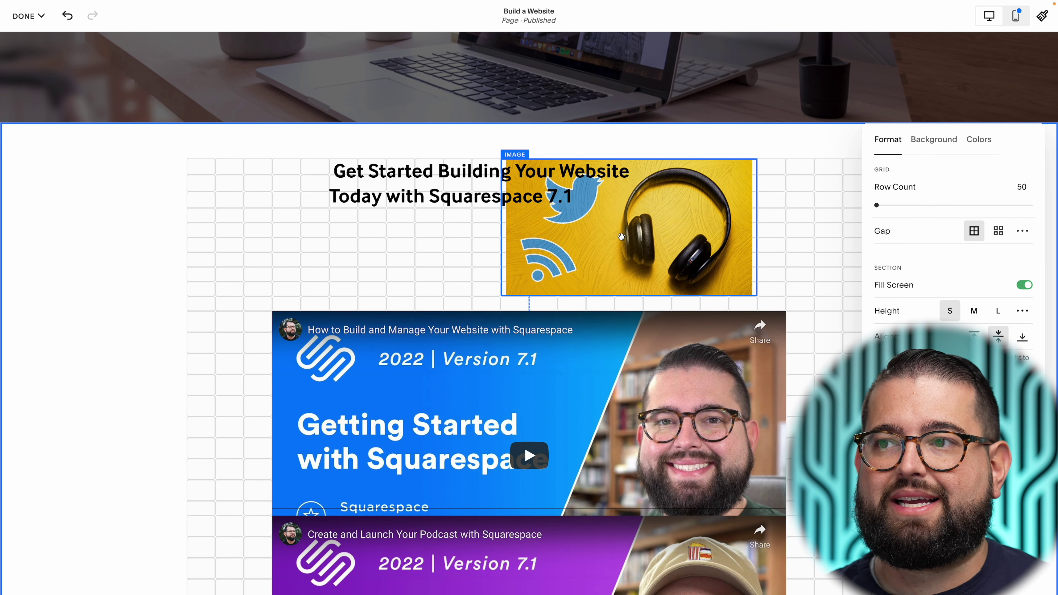
drag(625, 247, 666, 229)
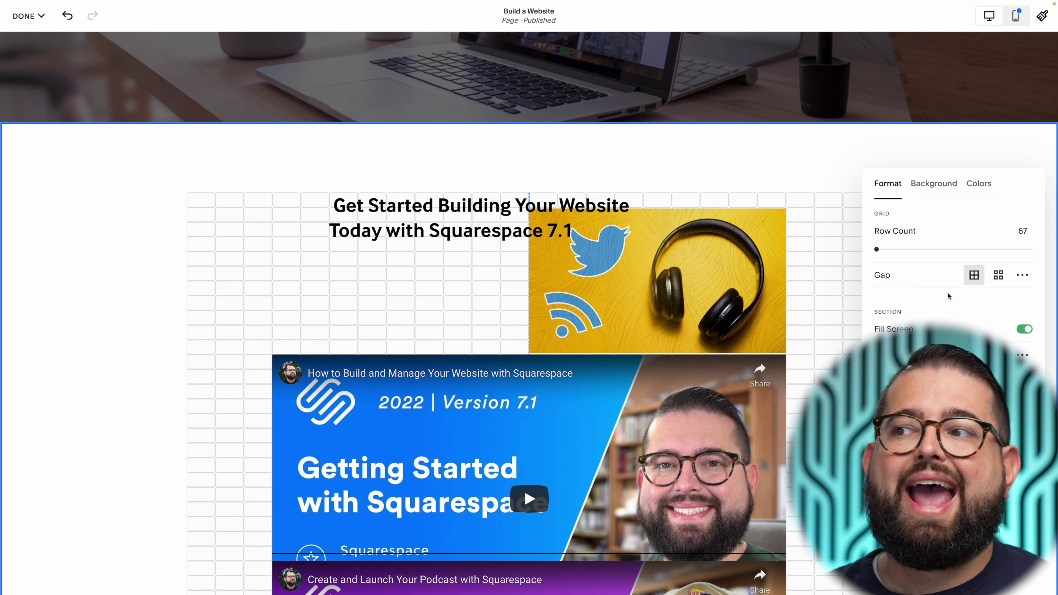
Set the intro section's background to a YouTube video added from a pasted link
click(938, 187)
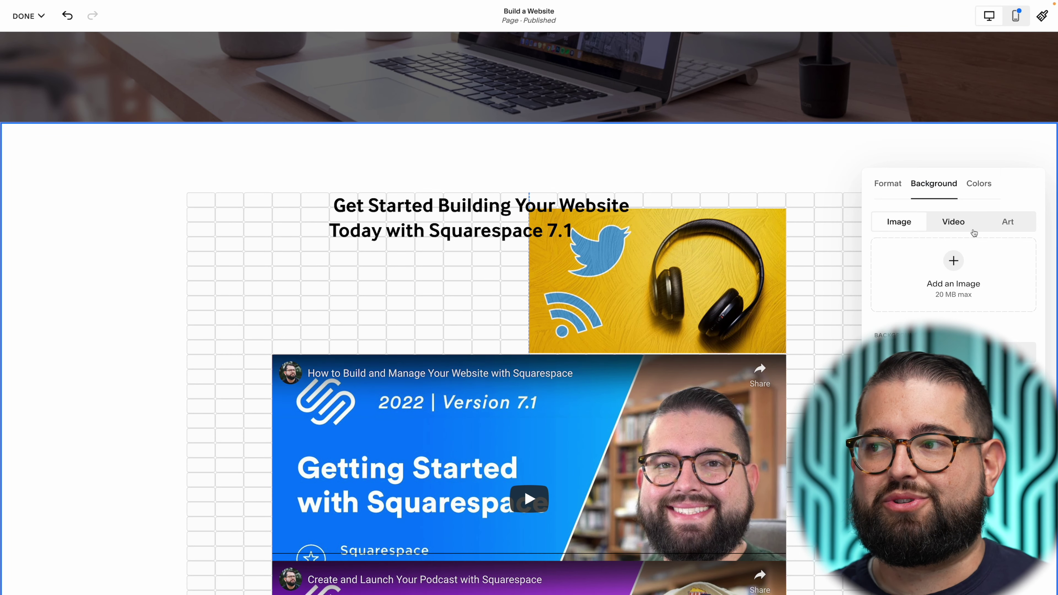
click(973, 222)
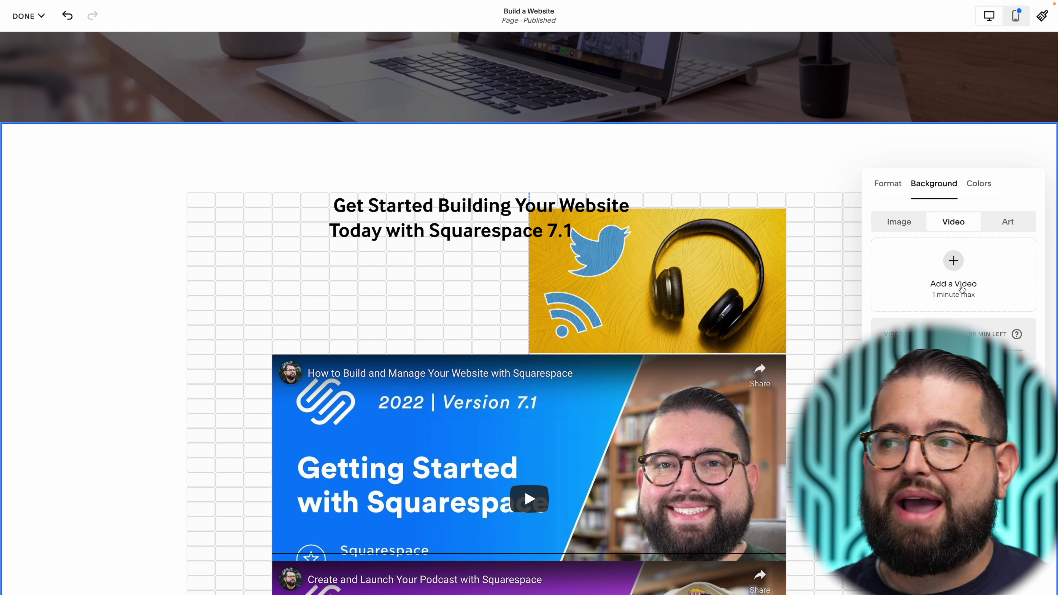
click(960, 282)
click(941, 341)
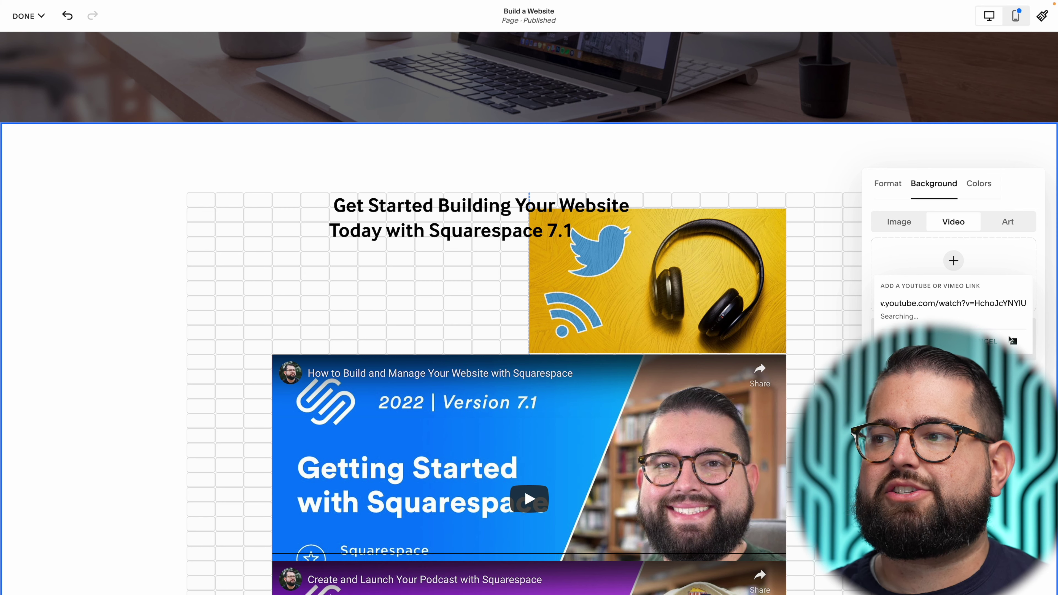
click(1018, 341)
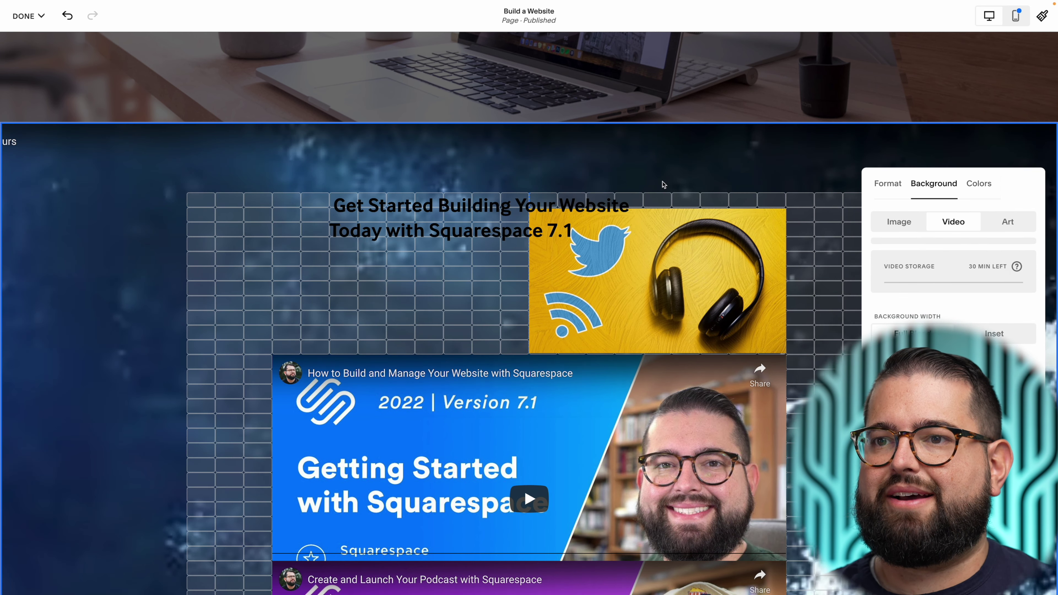
scroll(663, 184, down, 15)
scroll(724, 197, up, 8)
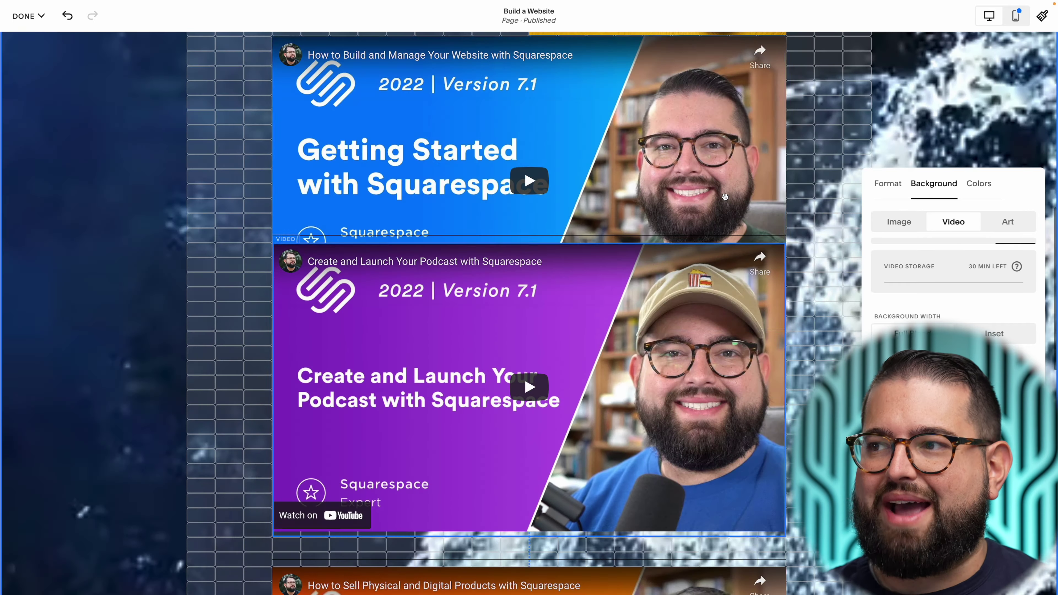
scroll(724, 197, up, 4)
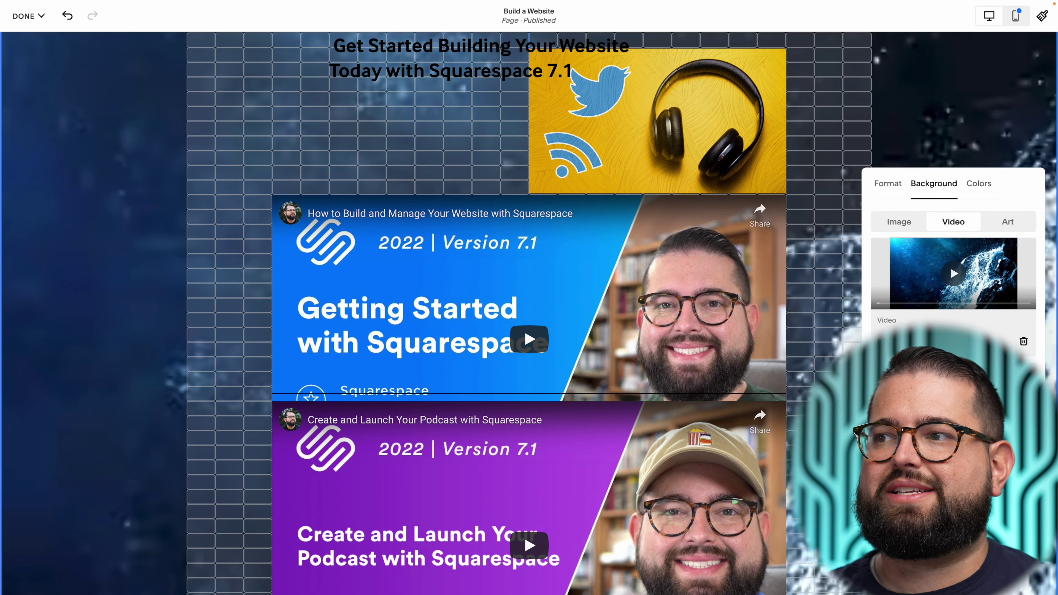
click(949, 266)
click(912, 233)
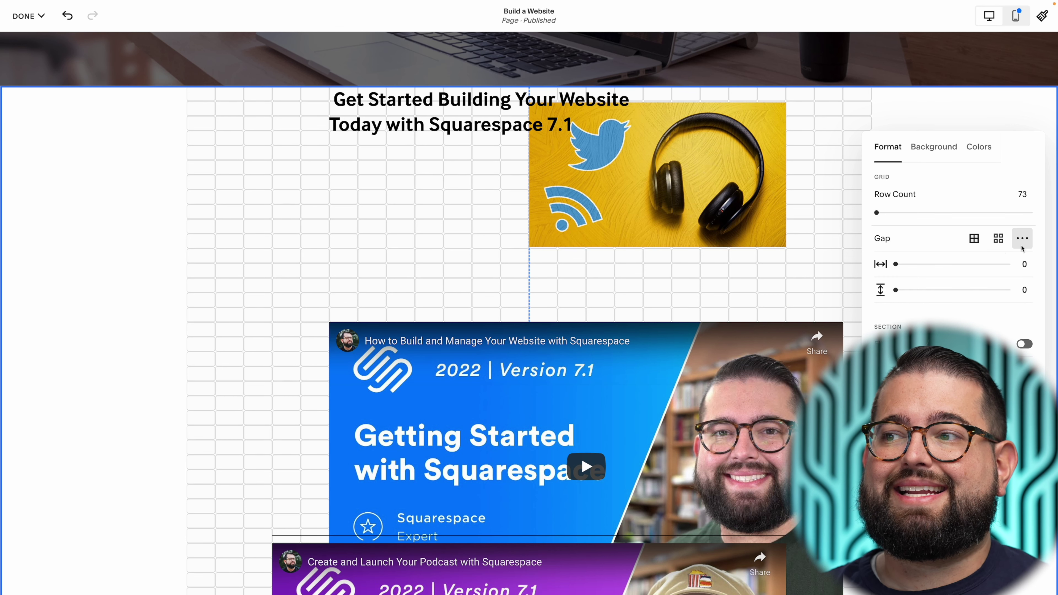
Set custom grid gaps of 8 and 14 and move the headphones image left above the video
drag(898, 264, 915, 290)
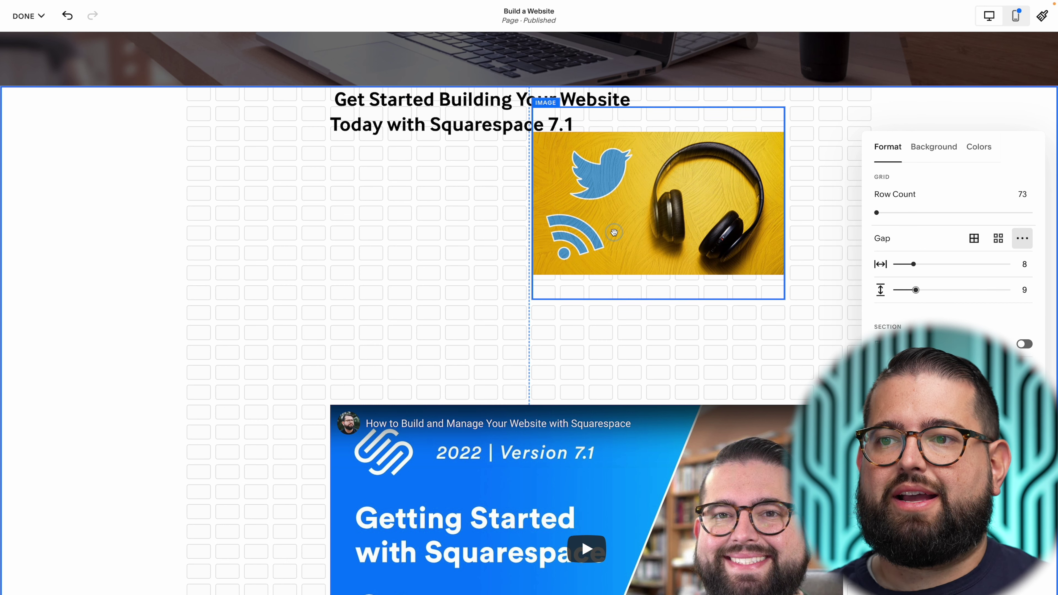
drag(614, 232, 418, 354)
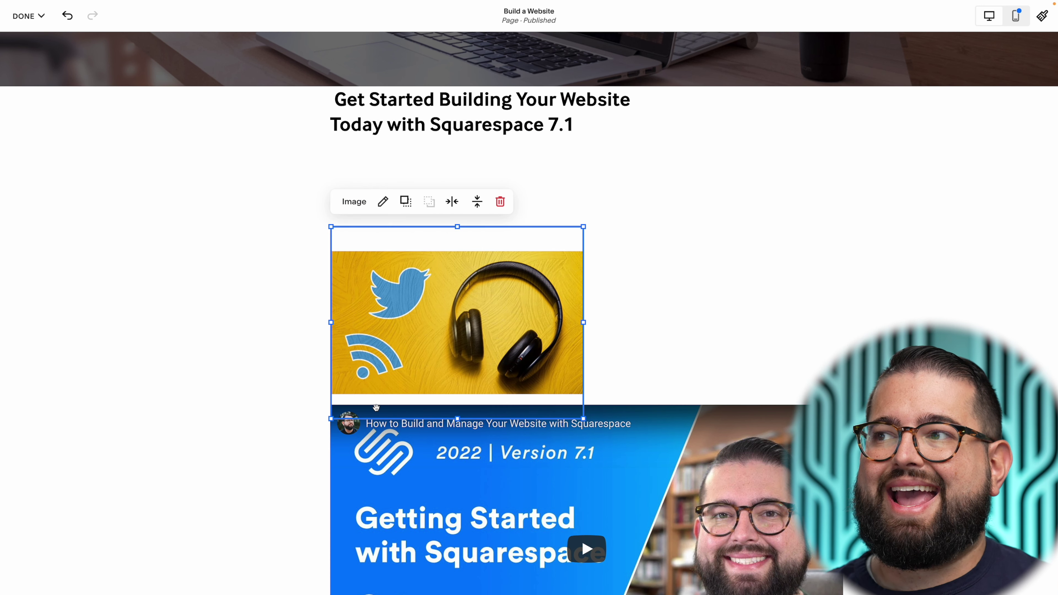
click(875, 204)
click(999, 114)
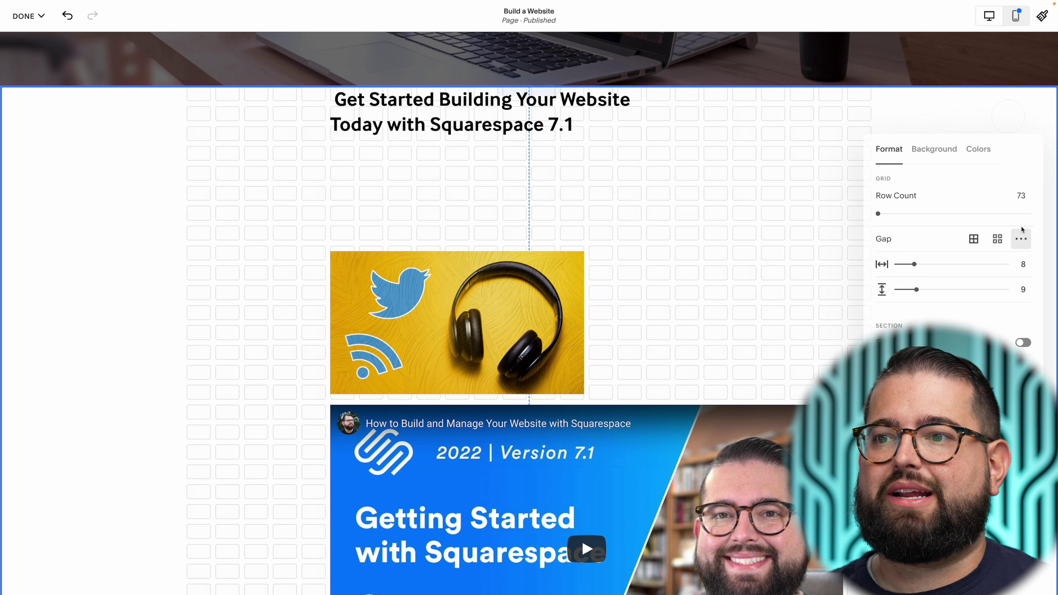
mouse_move(914, 290)
mouse_down()
mouse_move(947, 290)
mouse_move(907, 290)
mouse_move(926, 290)
mouse_up()
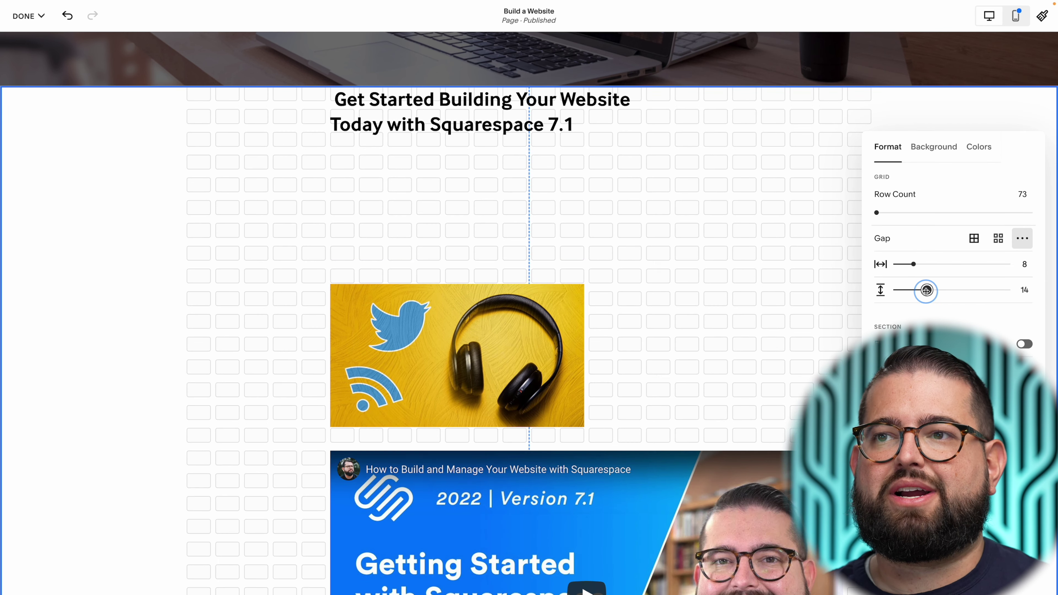
click(281, 197)
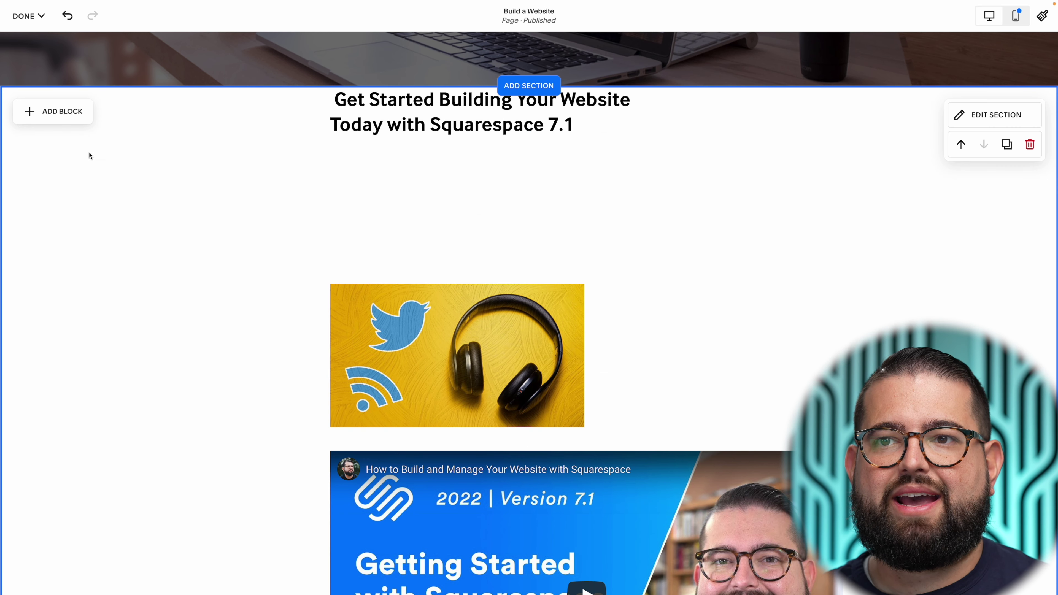
Add a 12-image Gallery in the right column, shift the heading down, and place an Accordion beneath
click(47, 120)
click(163, 223)
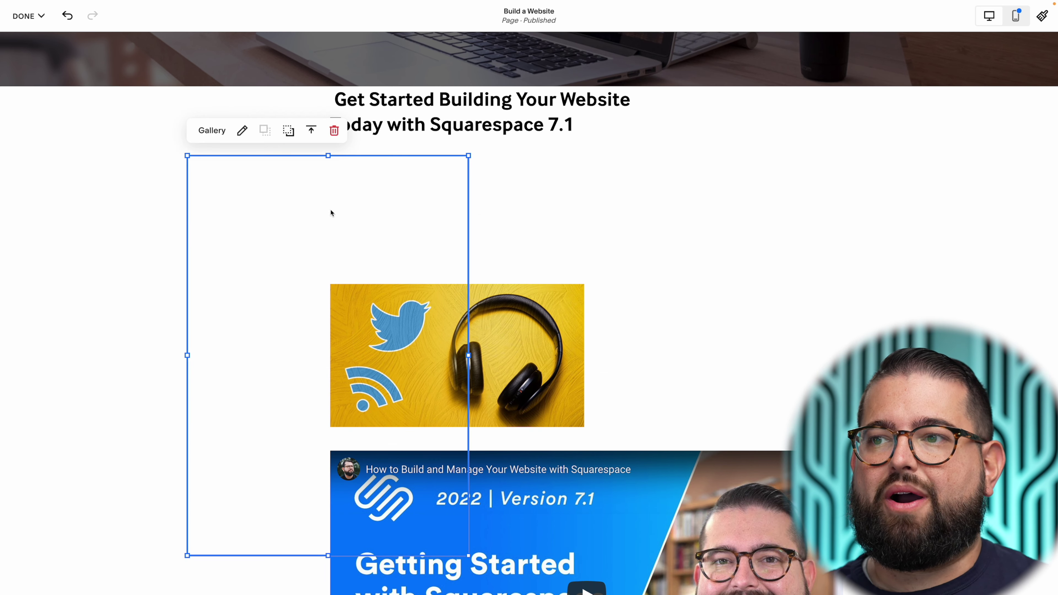
drag(279, 248, 713, 295)
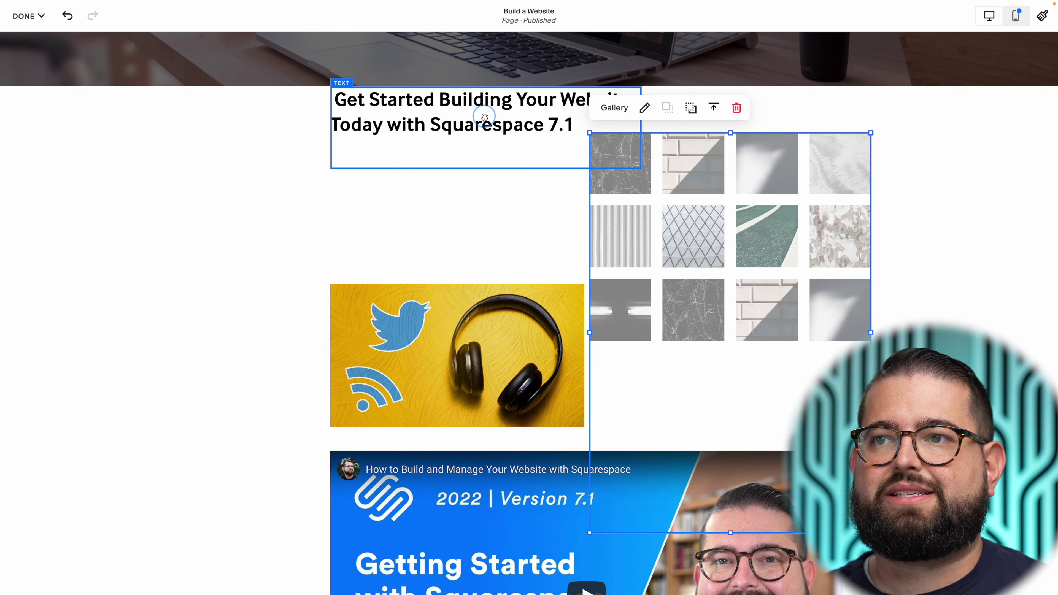
drag(484, 117, 513, 187)
click(35, 115)
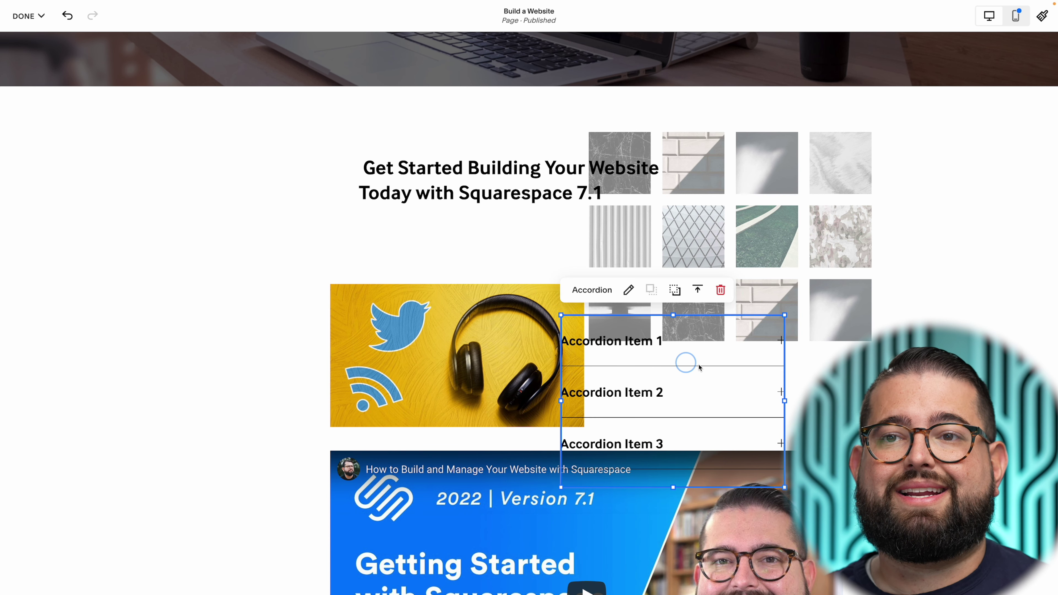
drag(699, 367, 713, 369)
click(131, 214)
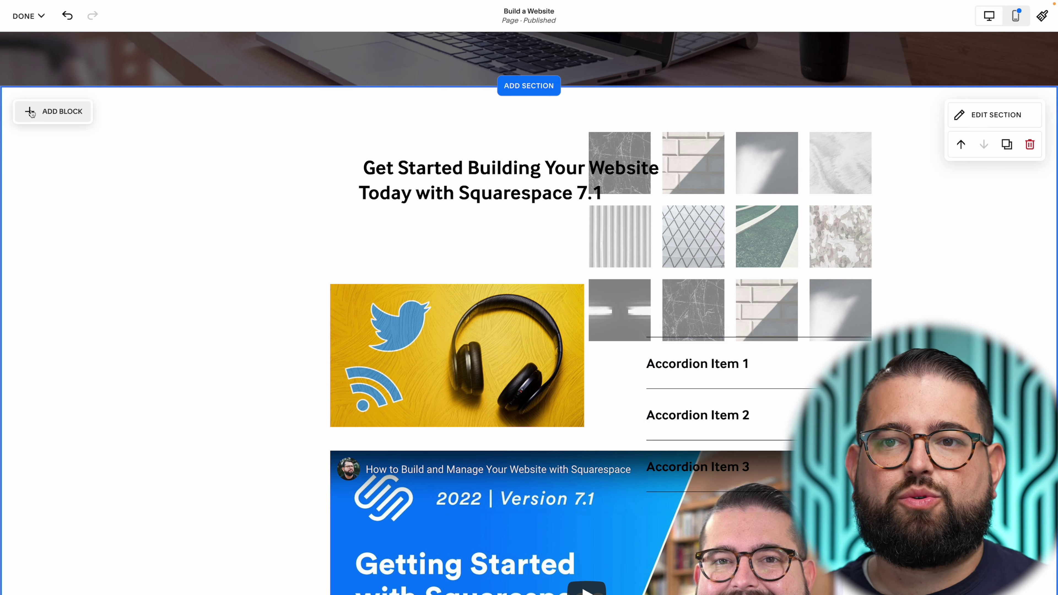
Add a Summary block showing the latest three posts from the Blog page
click(43, 119)
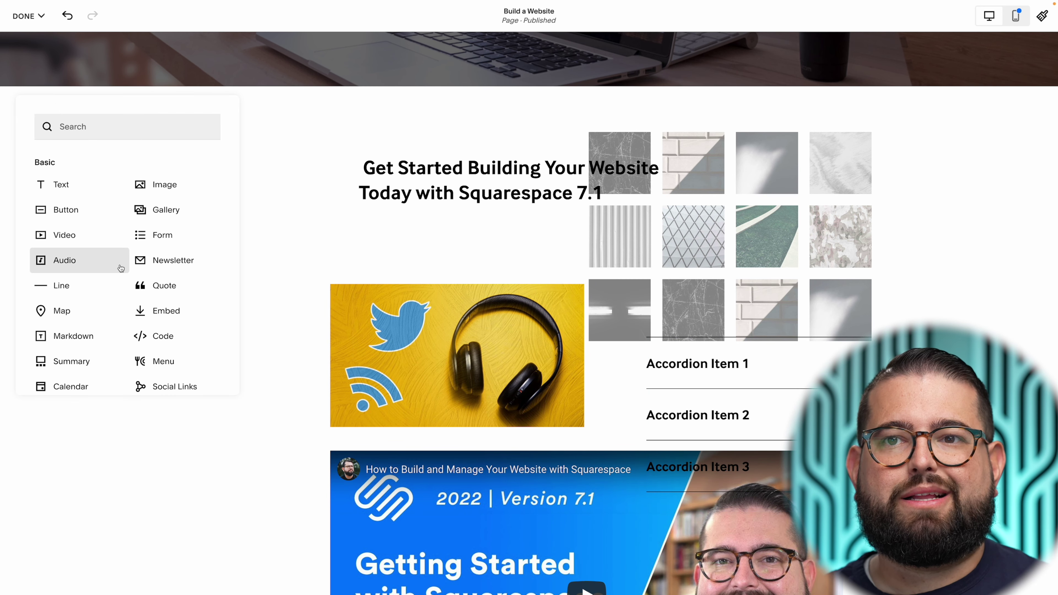
scroll(141, 337, down, 3)
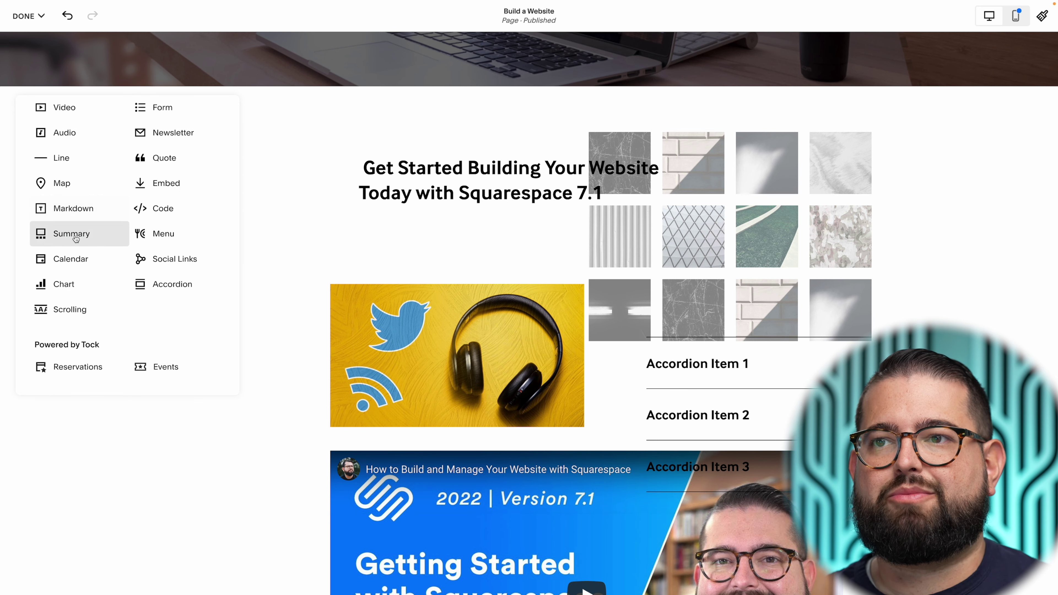
drag(75, 238, 199, 149)
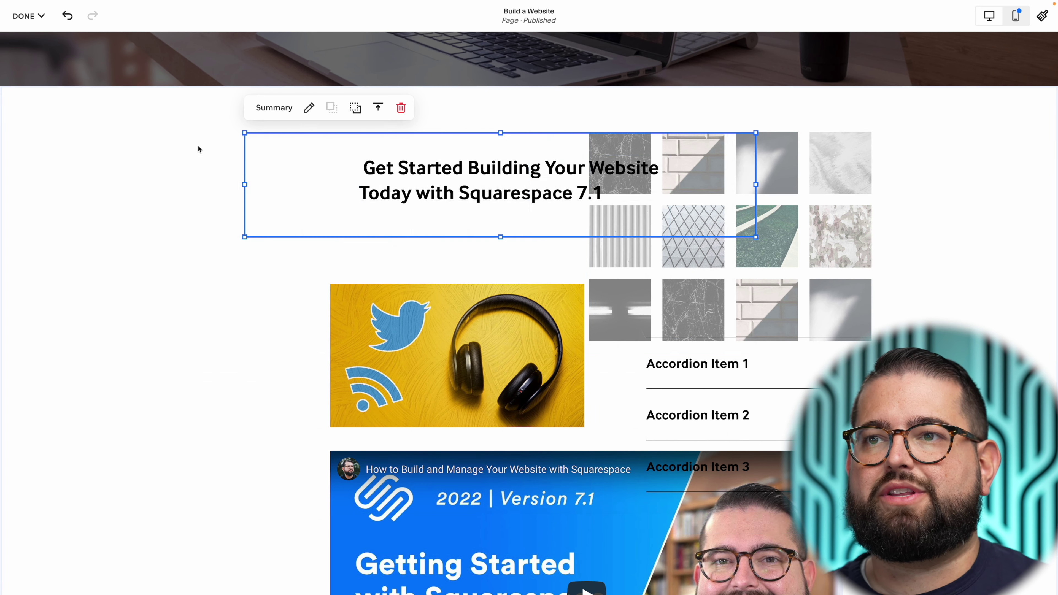
click(308, 107)
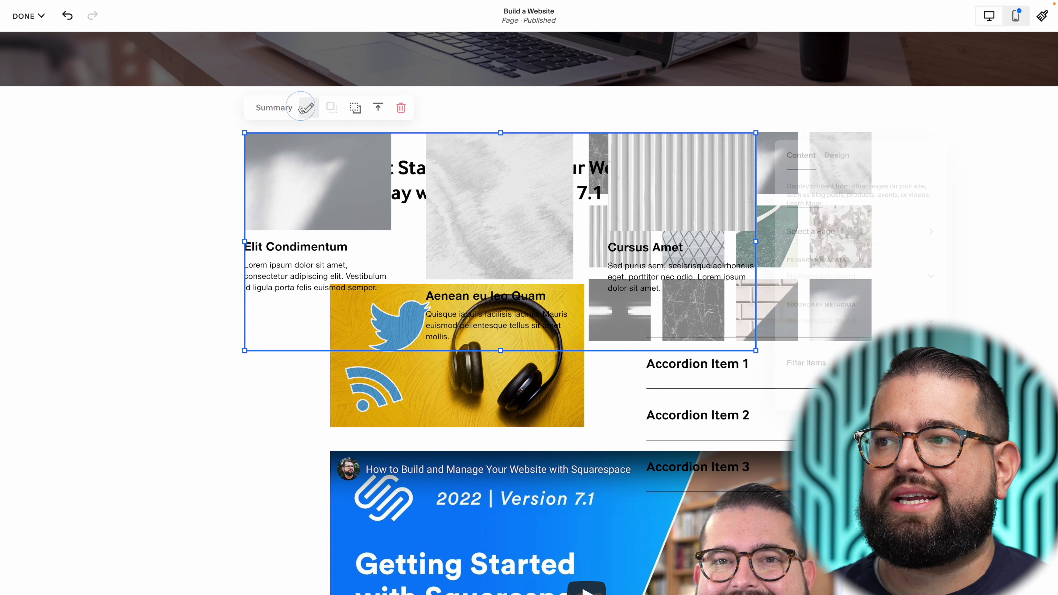
click(876, 234)
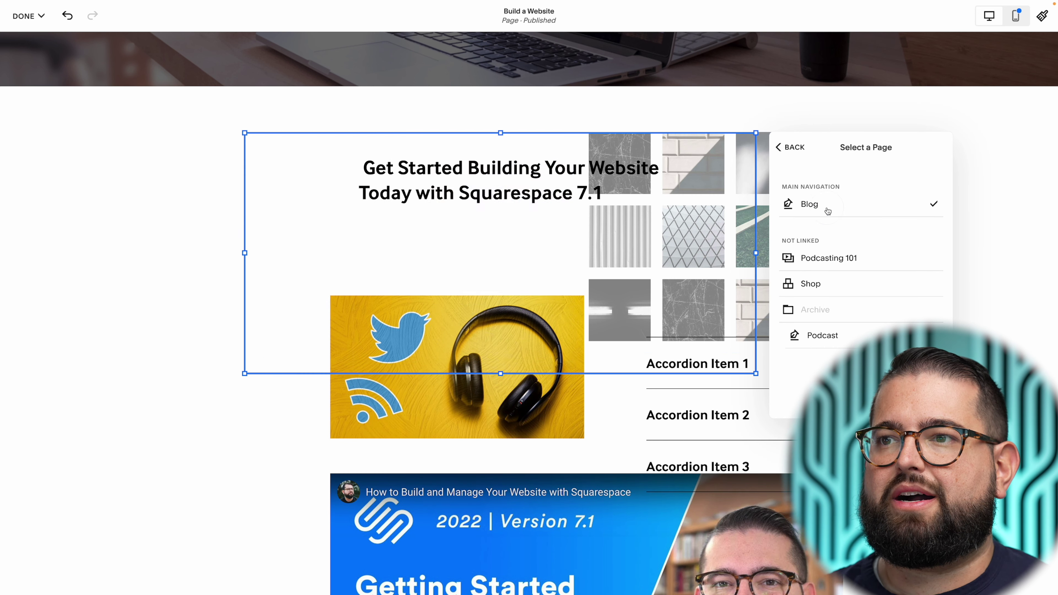
click(789, 147)
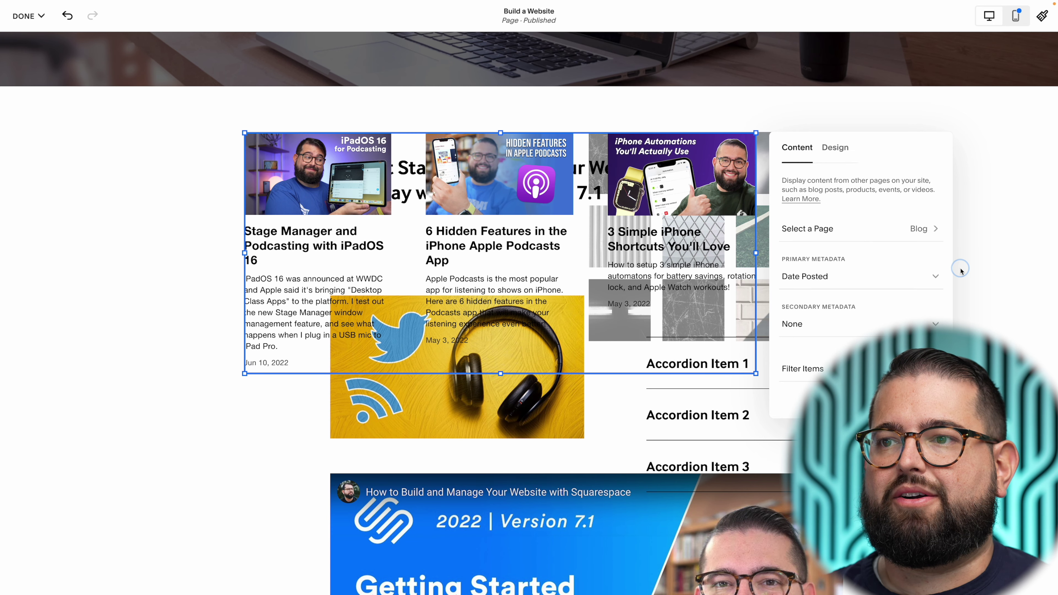
key(Escape)
Drag the embedded video and headphones image blocks toward the lower left
scroll(583, 375, down, 4)
click(583, 409)
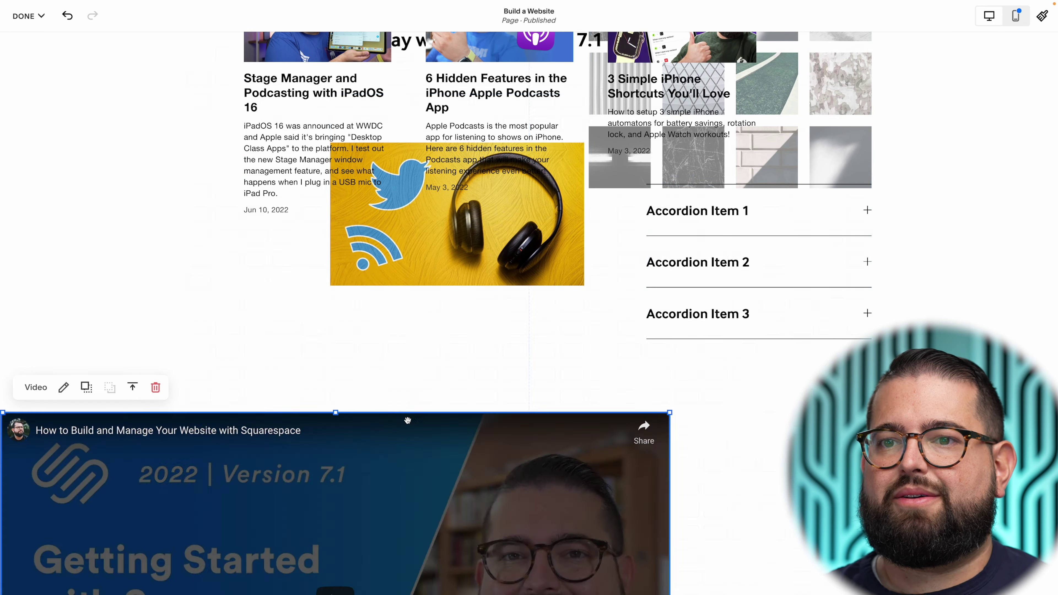
drag(458, 217, 314, 284)
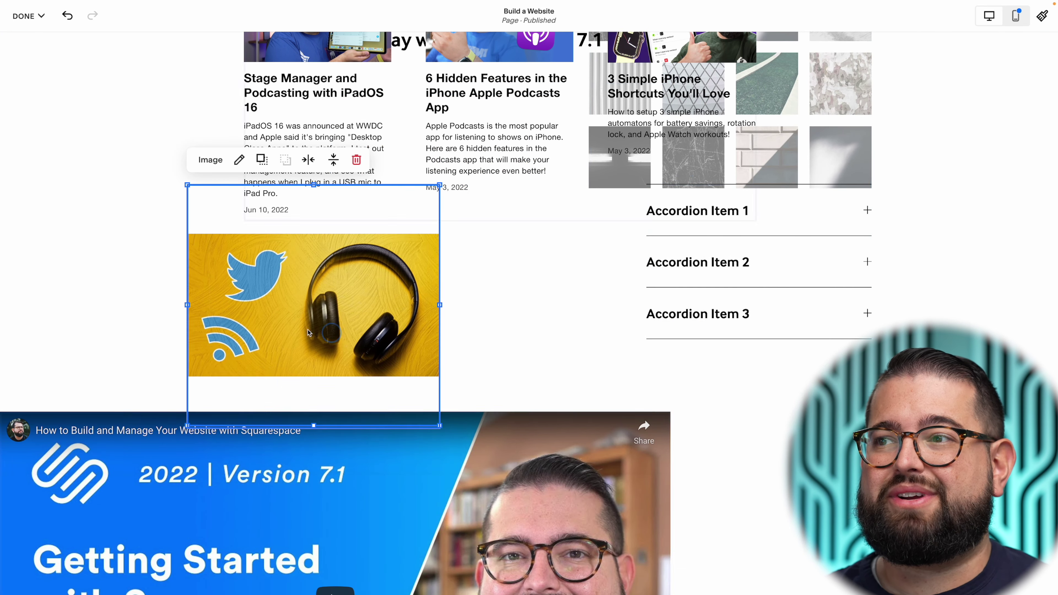
drag(309, 332, 184, 304)
Delete the Get Started heading block from the section
scroll(410, 264, up, 6)
click(410, 263)
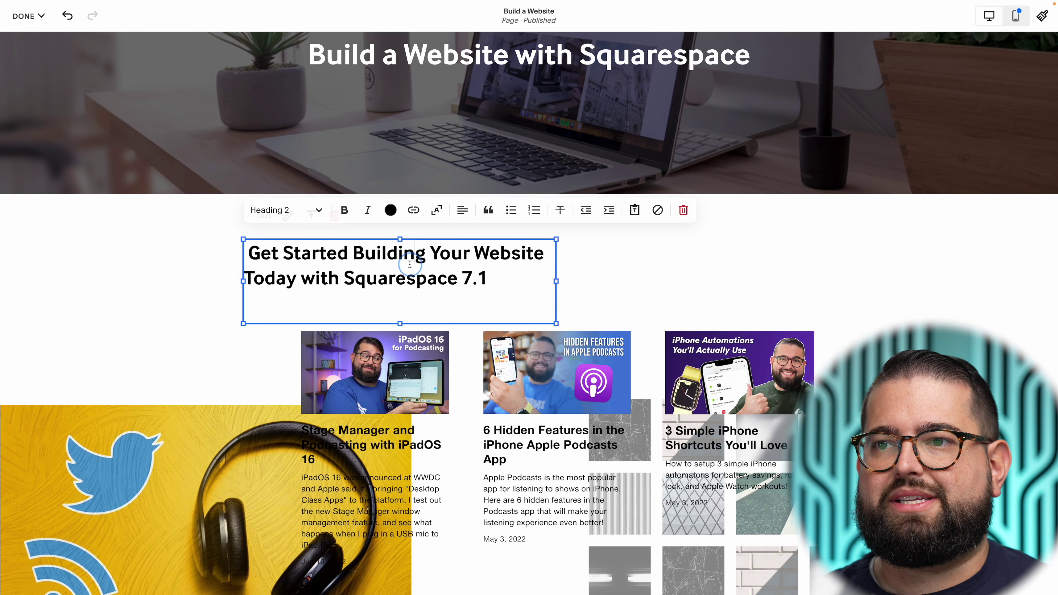
click(165, 288)
click(328, 236)
click(334, 215)
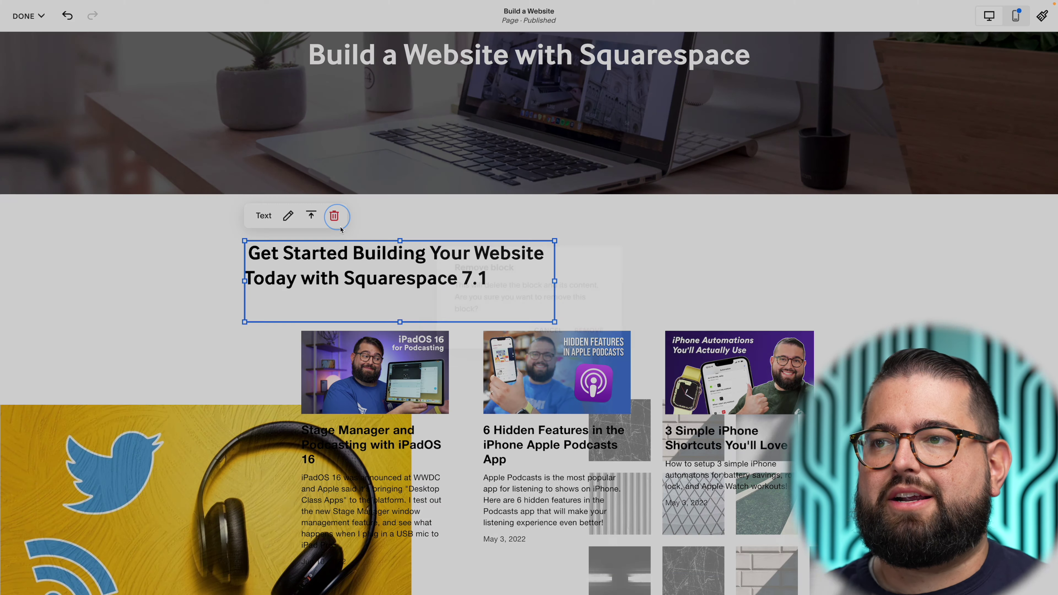
click(591, 332)
Move the blog summary up into the heading's spot and widen it across the section
drag(766, 399, 765, 310)
drag(786, 363, 870, 362)
drag(272, 365, 187, 361)
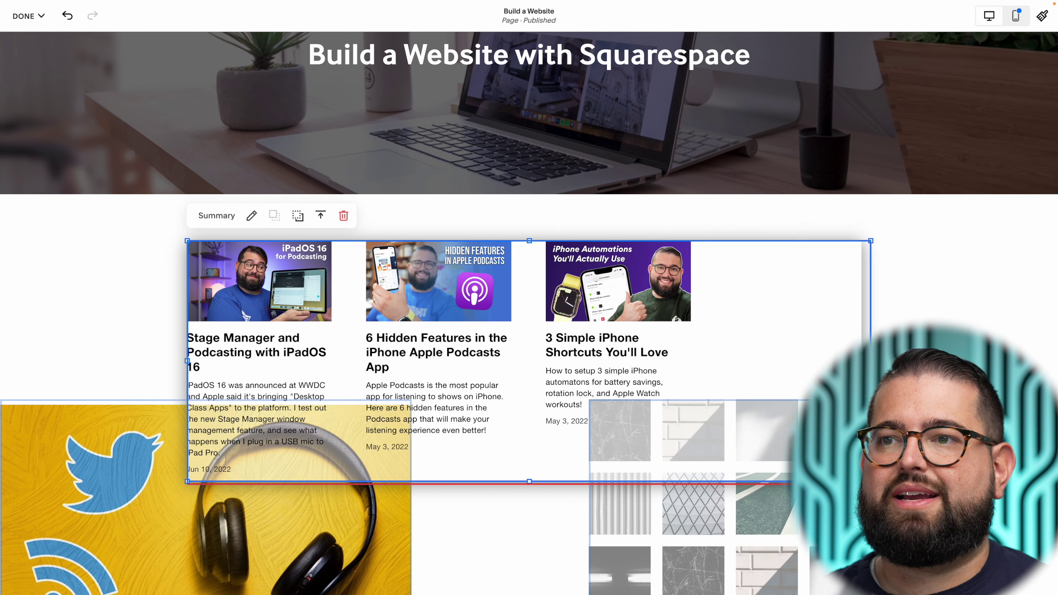
drag(870, 358, 813, 358)
Switch the blog Summary block's design layout to Carousel
double_click(599, 311)
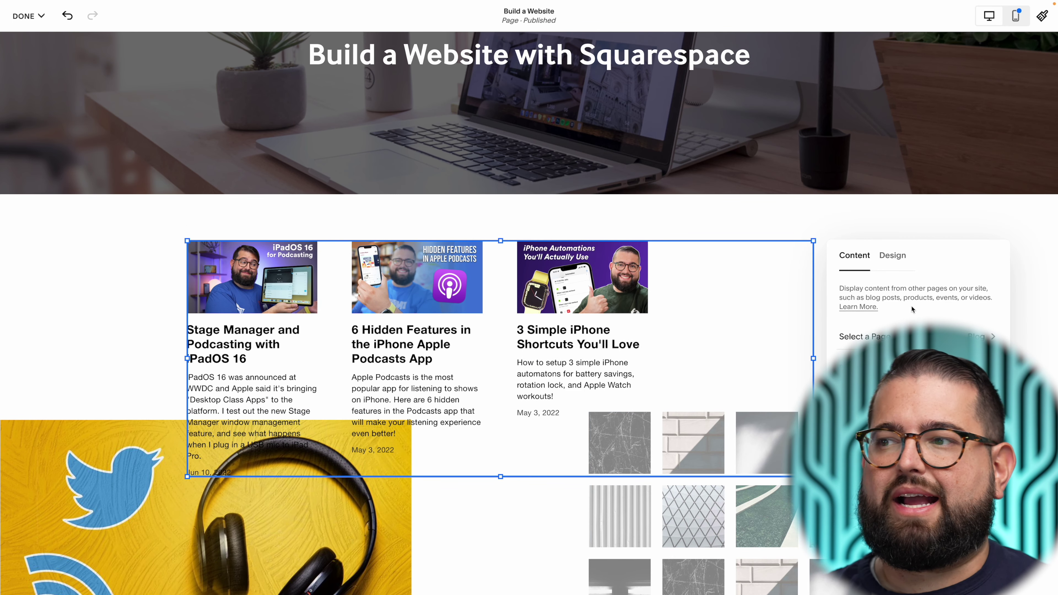
click(891, 257)
click(918, 306)
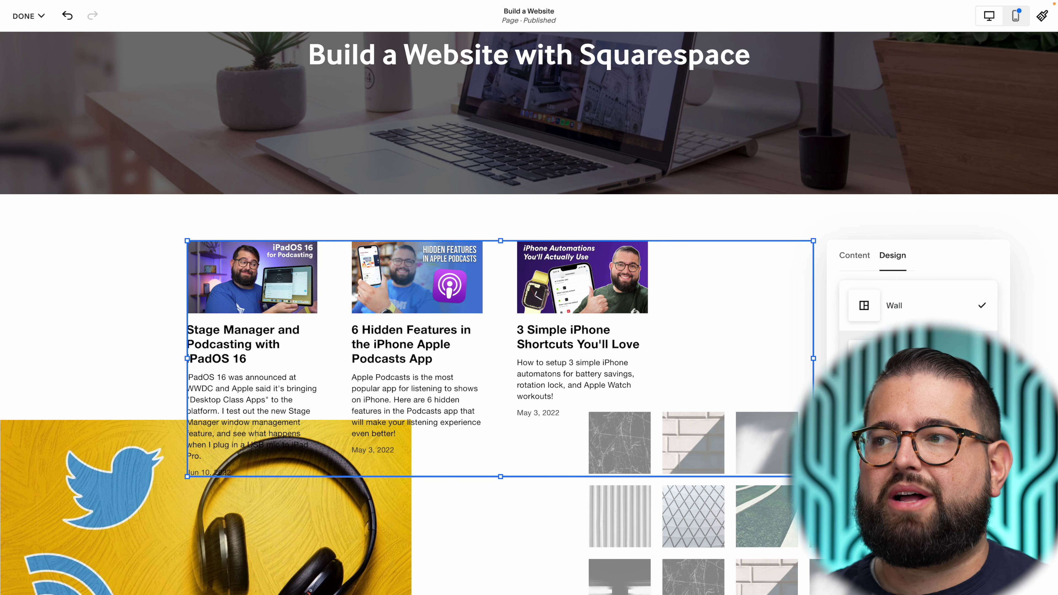
click(900, 366)
scroll(657, 512, down, 2)
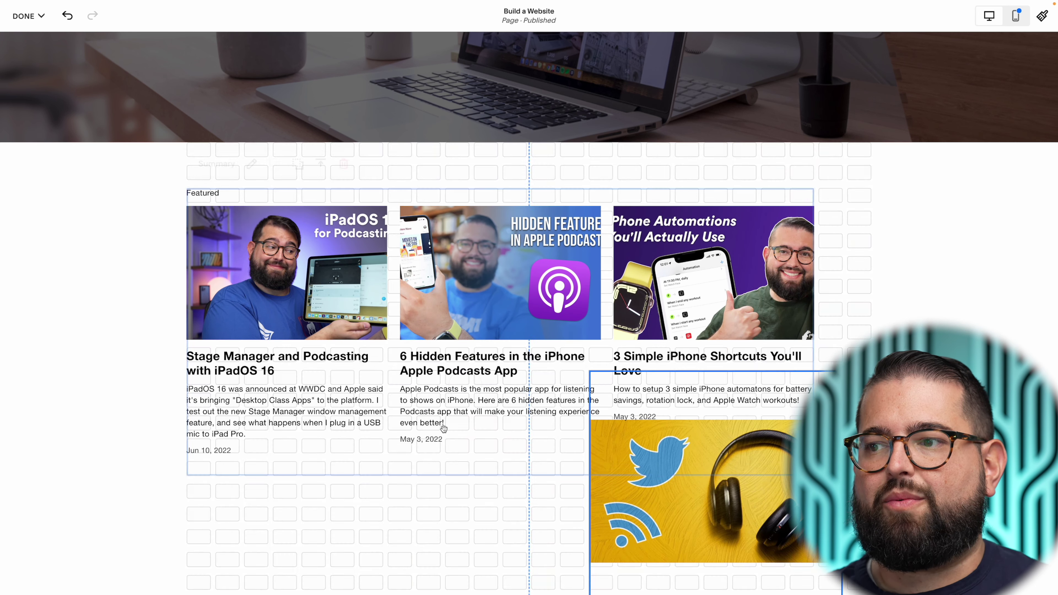
click(408, 468)
Move the headphones image over the summary's left column and bring it in front
drag(676, 513, 439, 432)
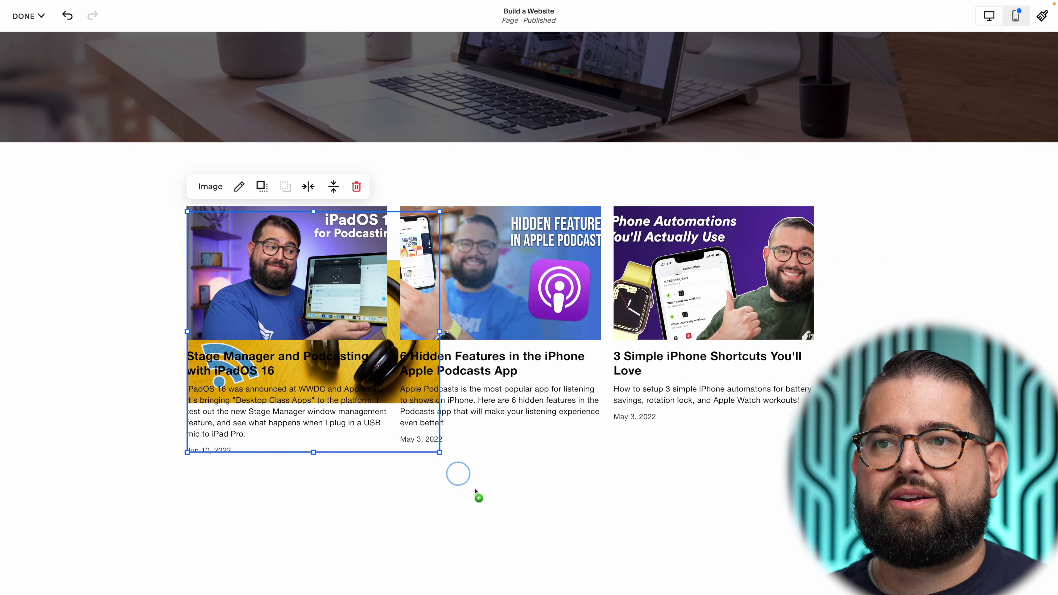
drag(474, 492, 479, 502)
click(263, 190)
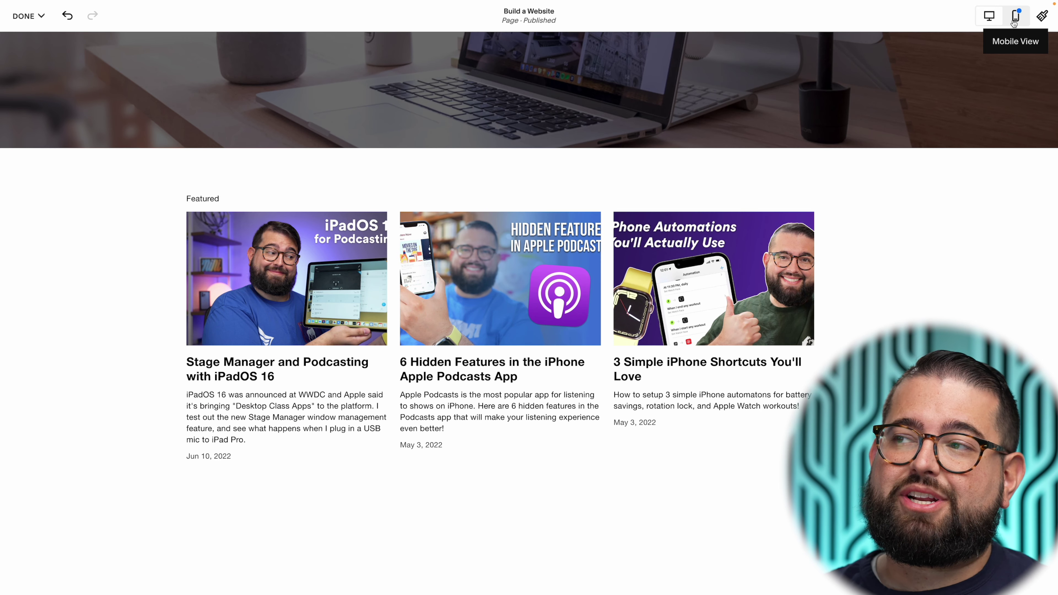
Move the video block lower in the mobile layout
click(1016, 17)
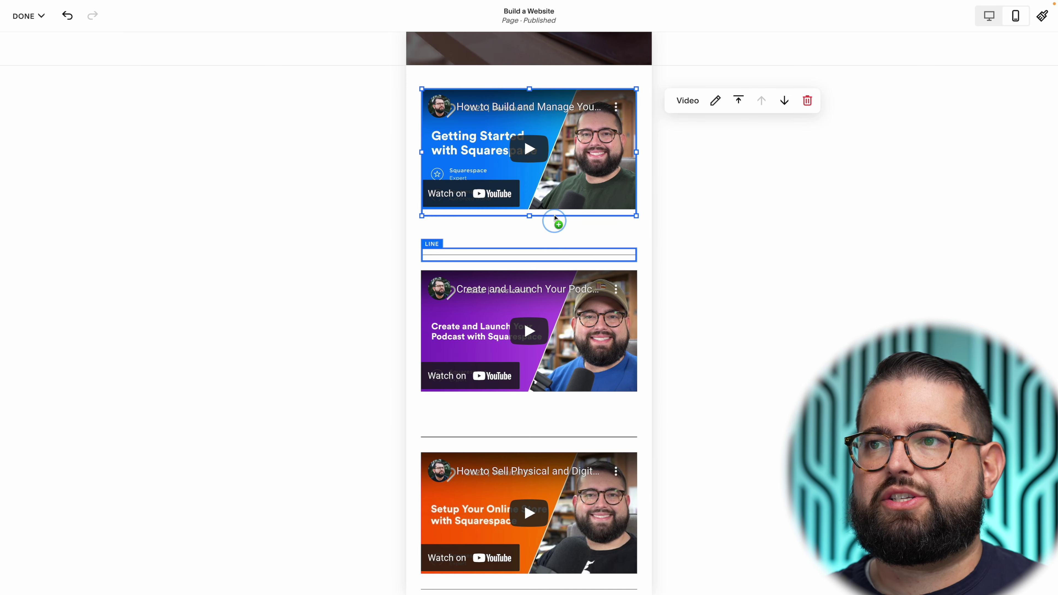
drag(554, 217, 546, 177)
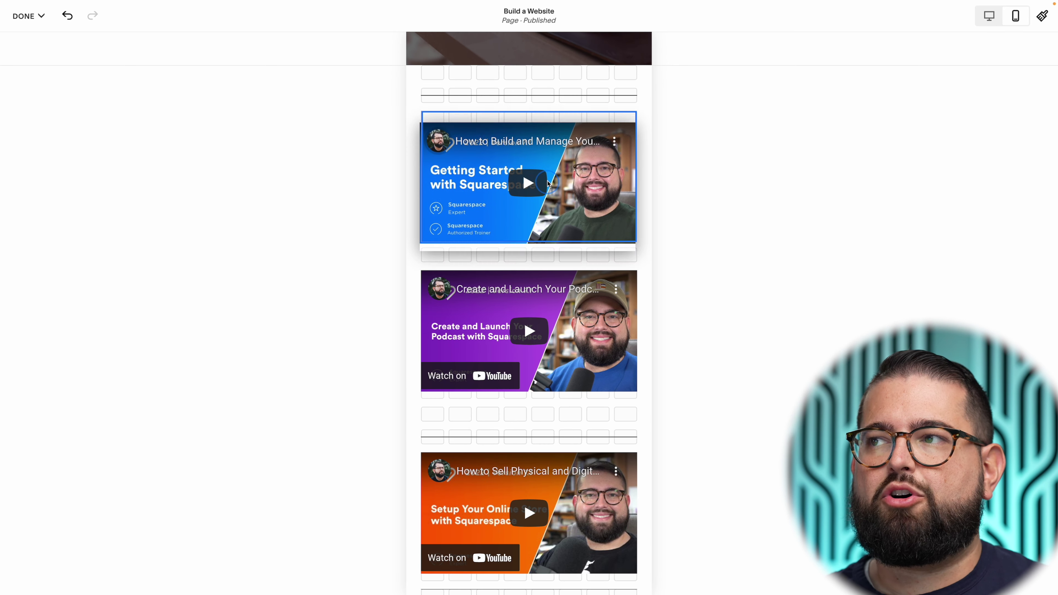
click(988, 15)
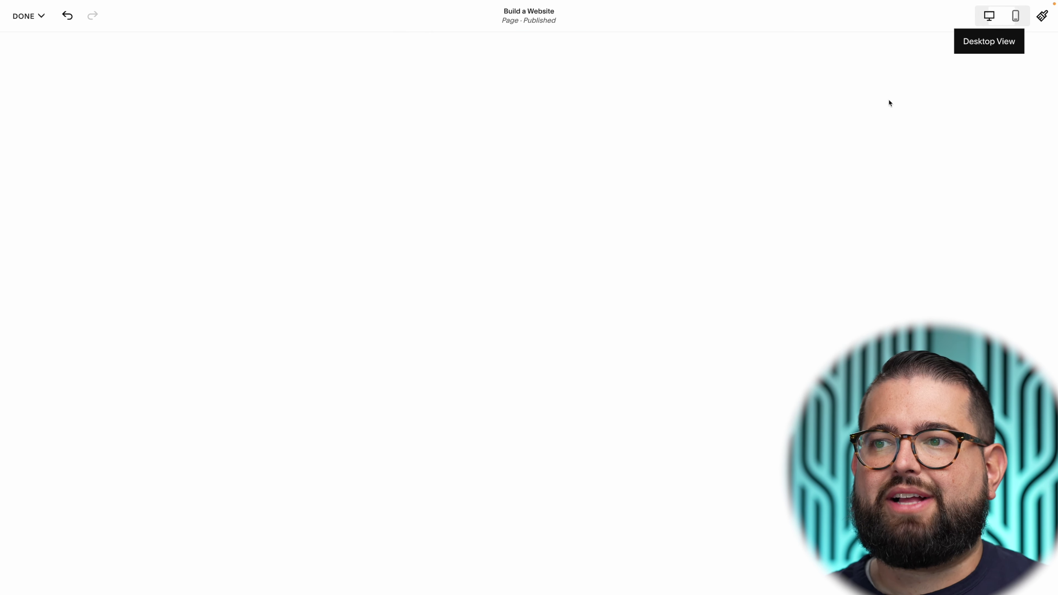
Review the page in both desktop and mobile layouts, ending in desktop view
scroll(839, 346, down, 20)
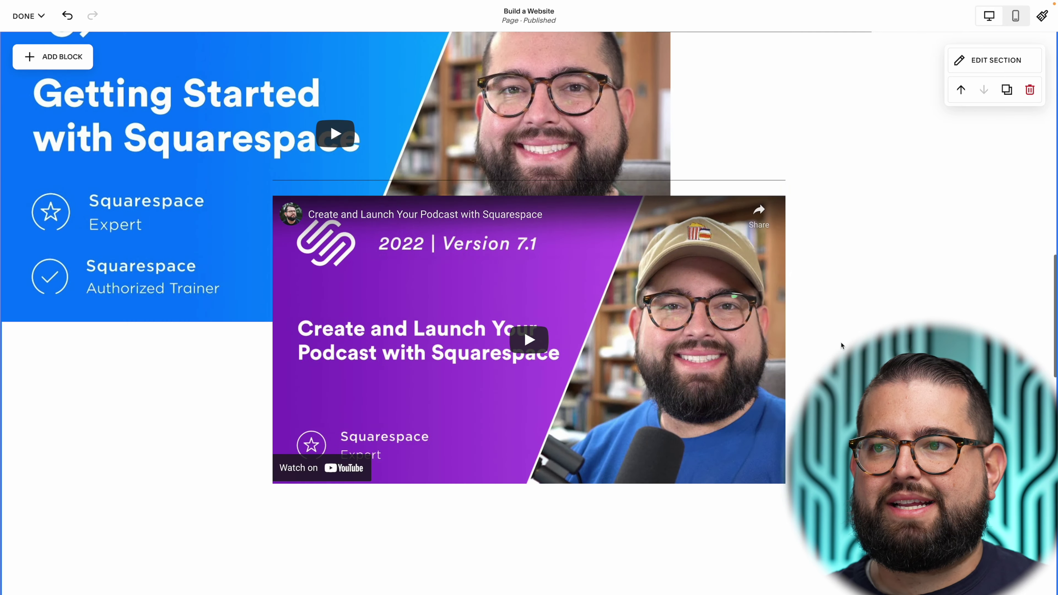
scroll(813, 342, up, 7)
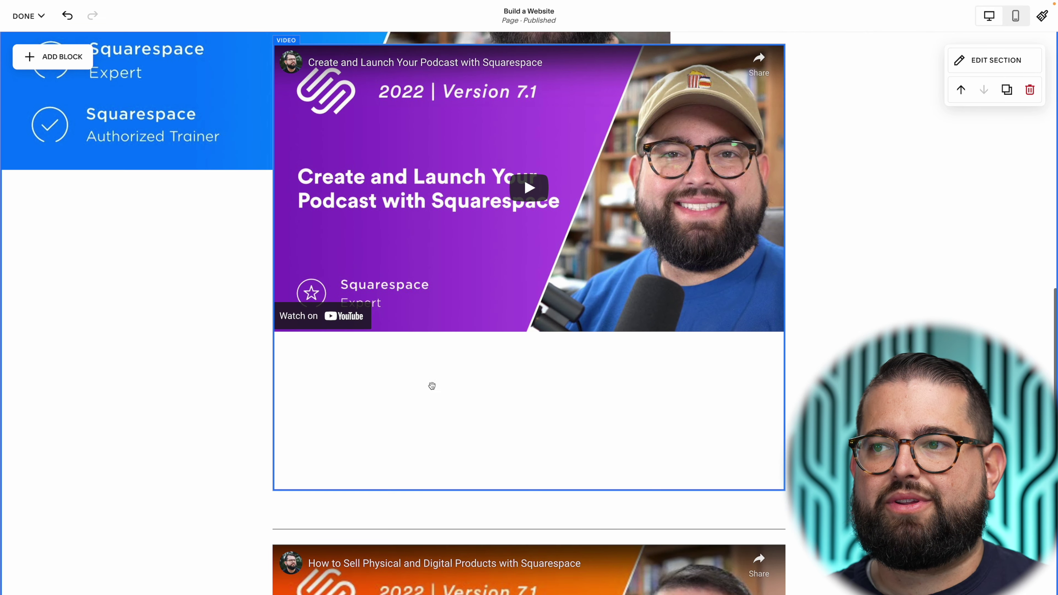
scroll(508, 551, up, 10)
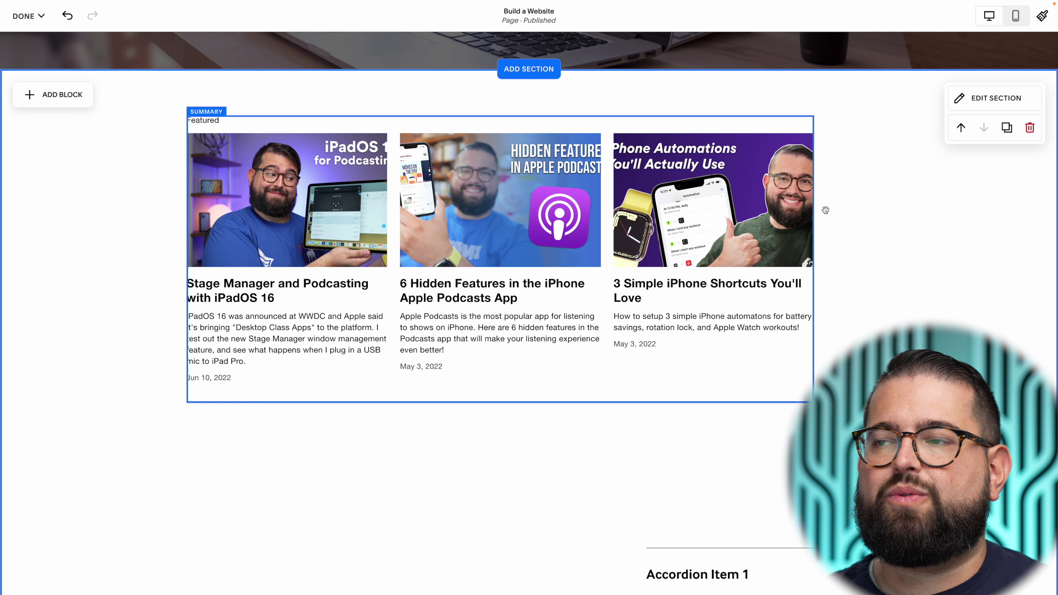
click(1015, 16)
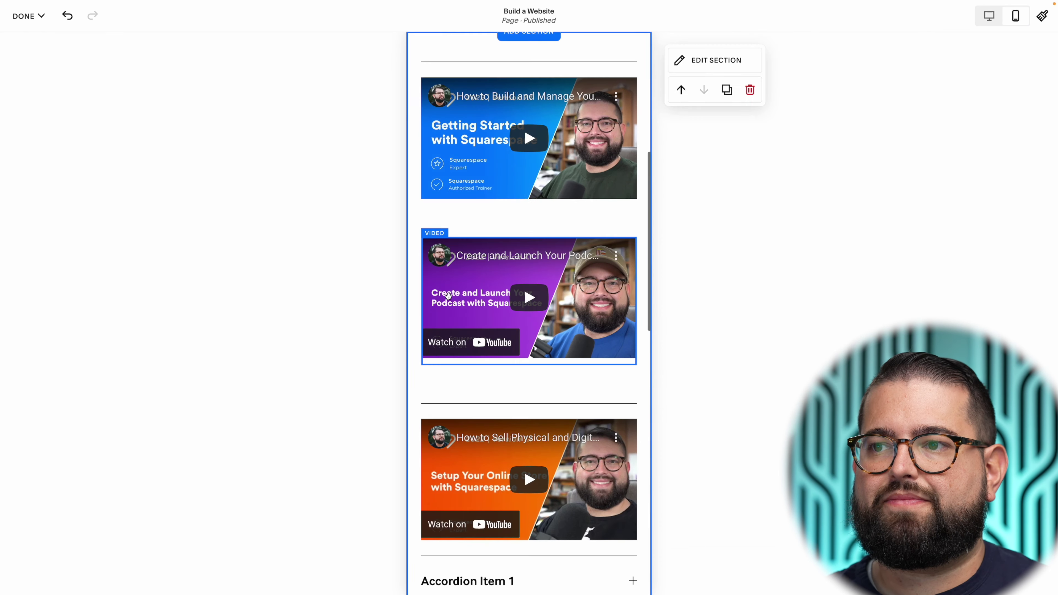
scroll(449, 299, up, 5)
scroll(558, 345, down, 15)
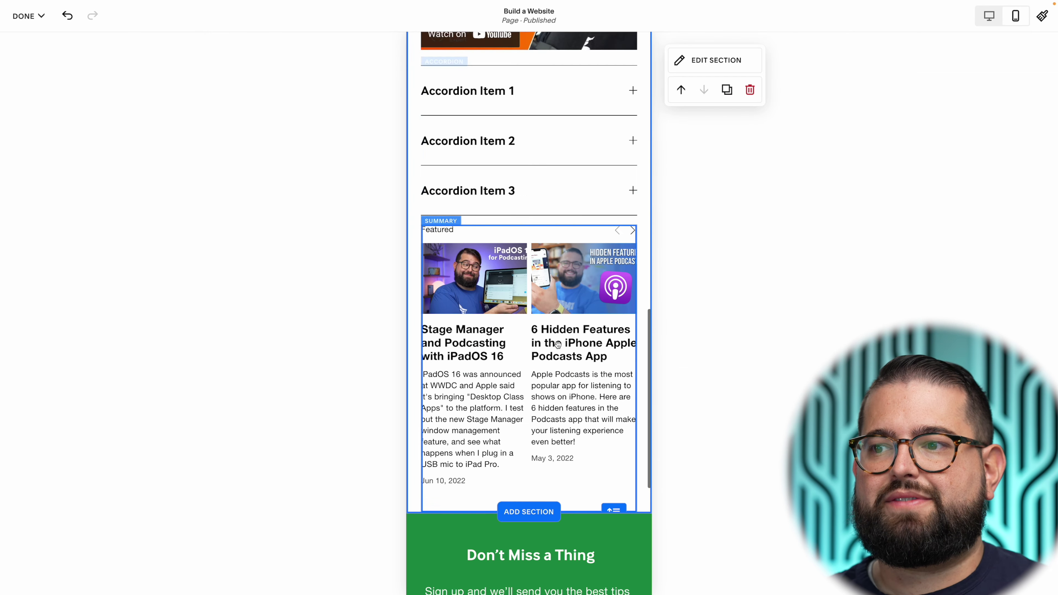
scroll(546, 416, up, 3)
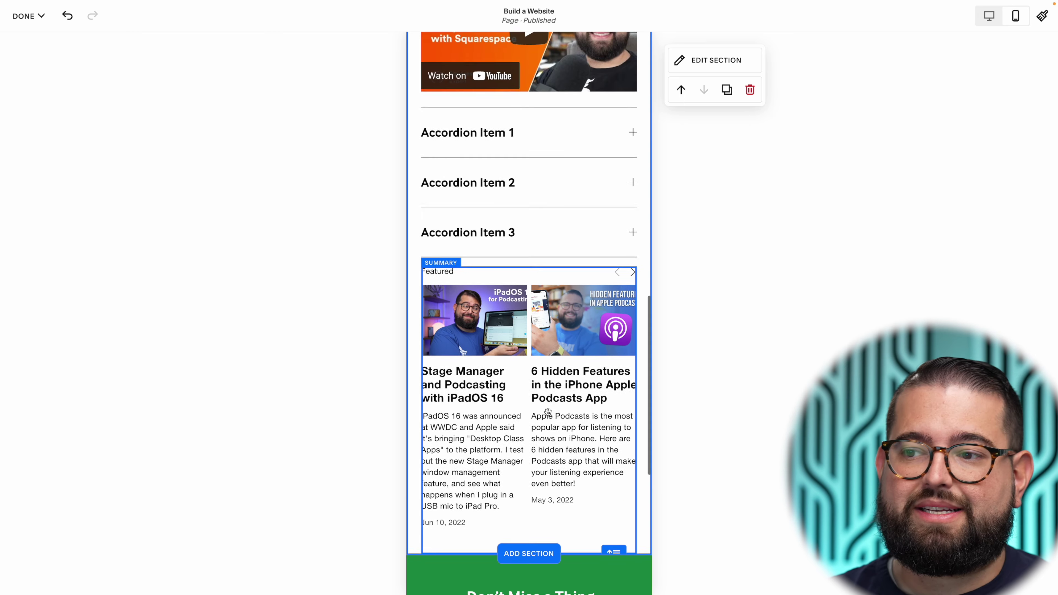
scroll(551, 356, up, 15)
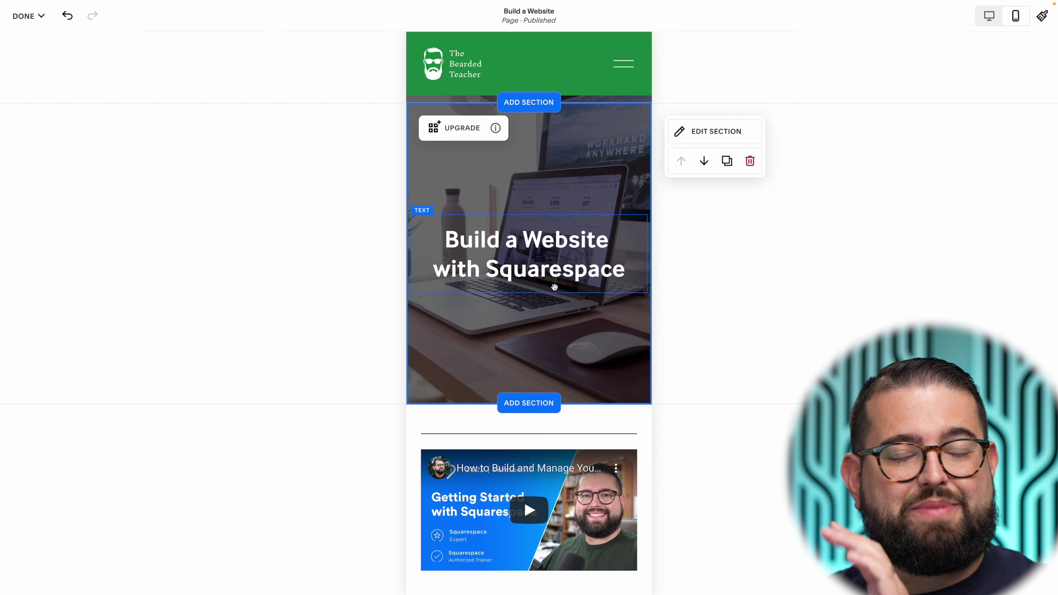
scroll(554, 288, down, 2)
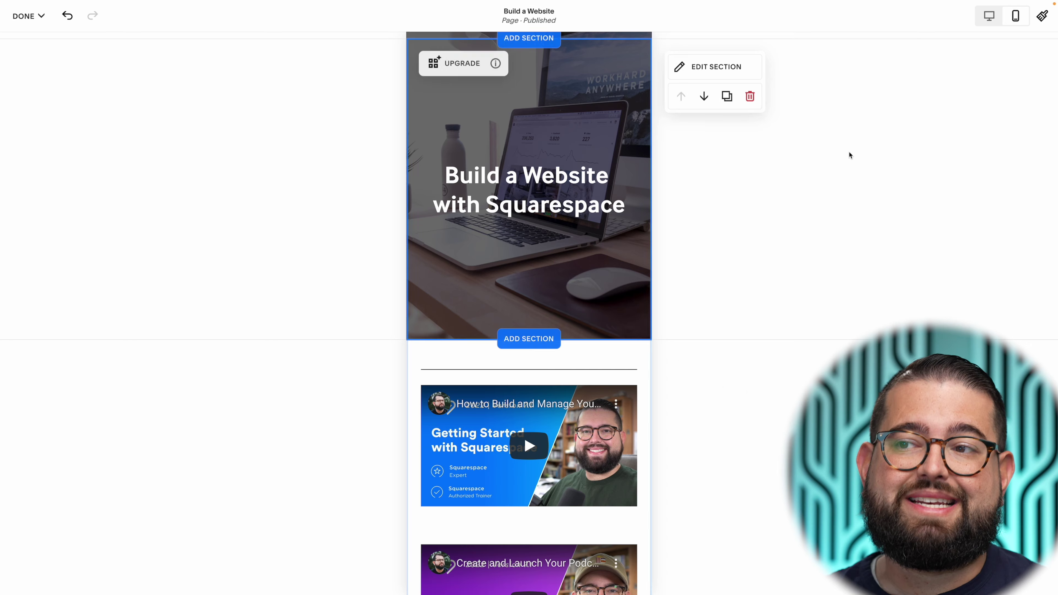
click(989, 16)
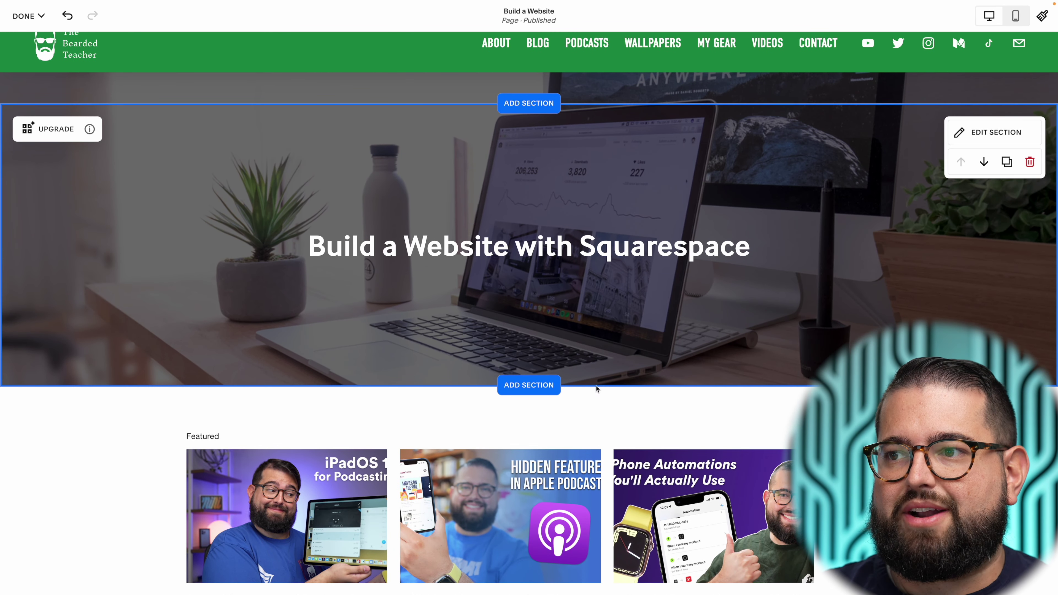
Insert the 'Introduce your brand' Intro template with the mountain image below the hero
click(528, 391)
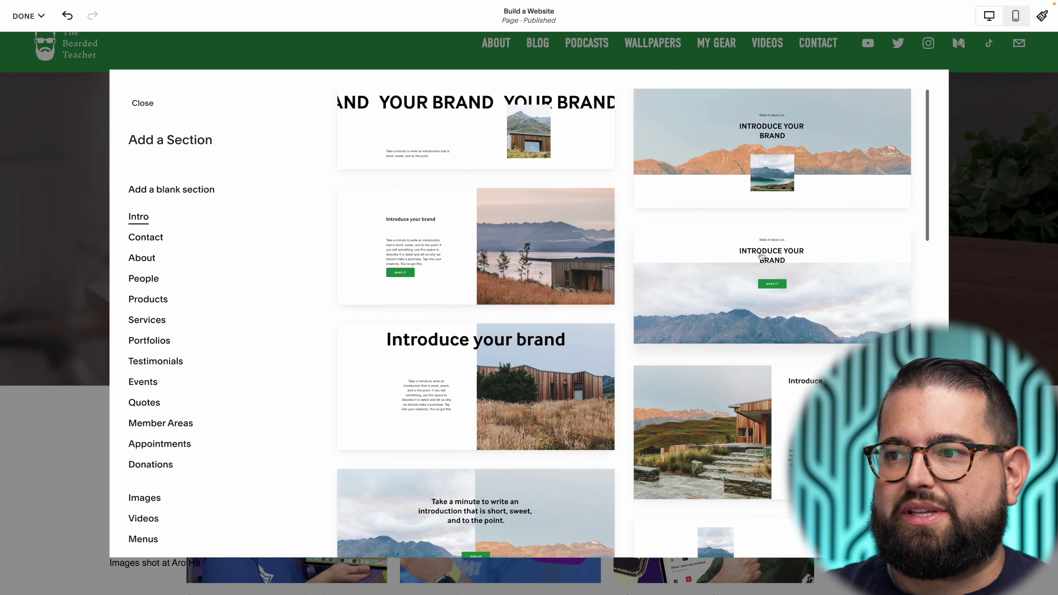
scroll(795, 223, down, 3)
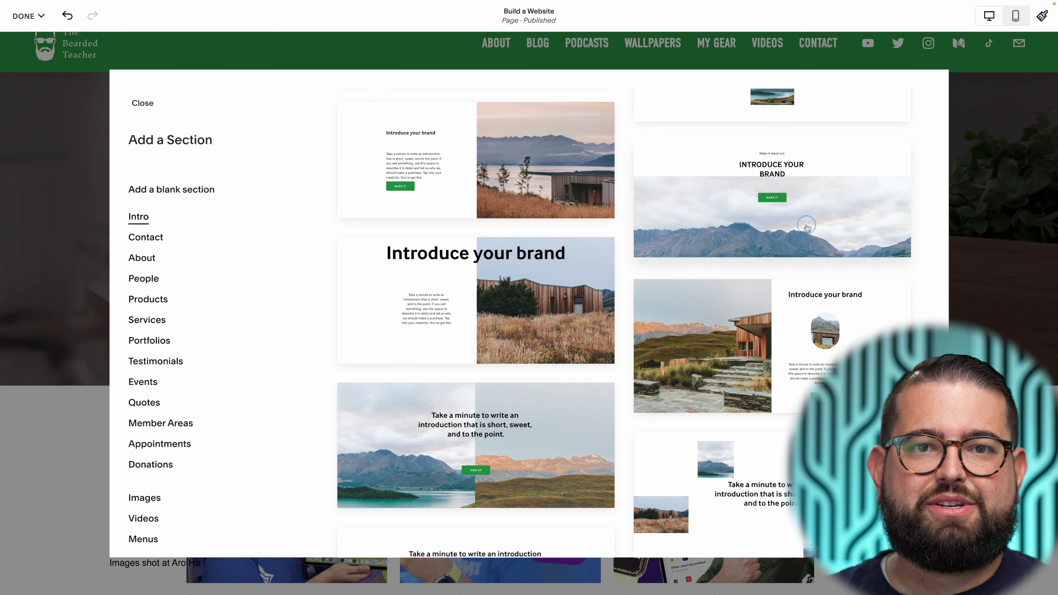
click(807, 227)
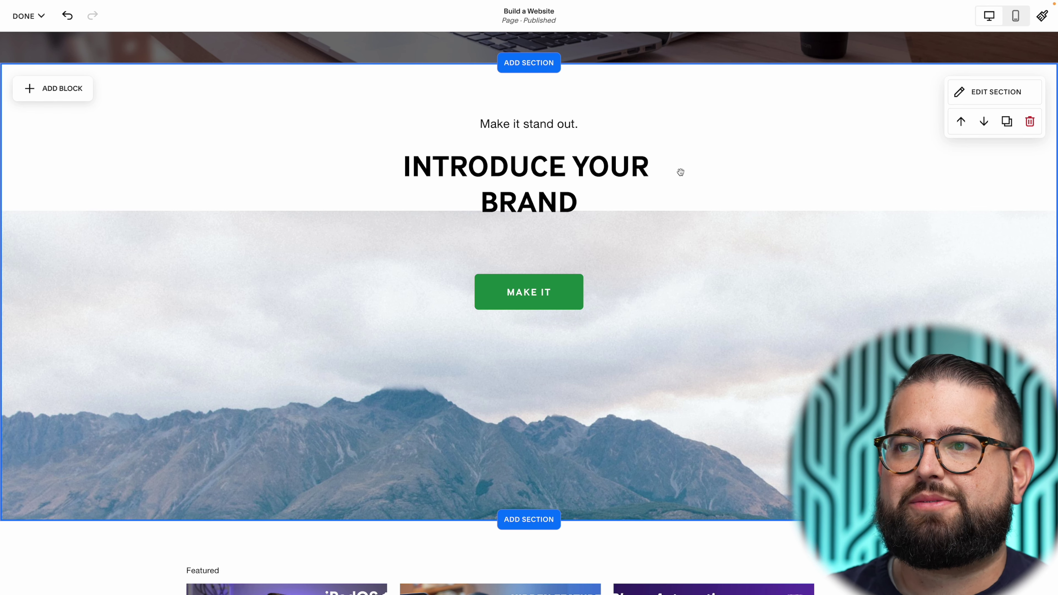
Move the INTRODUCE YOUR BRAND heading onto the mountain image and right-align it
drag(557, 168, 730, 314)
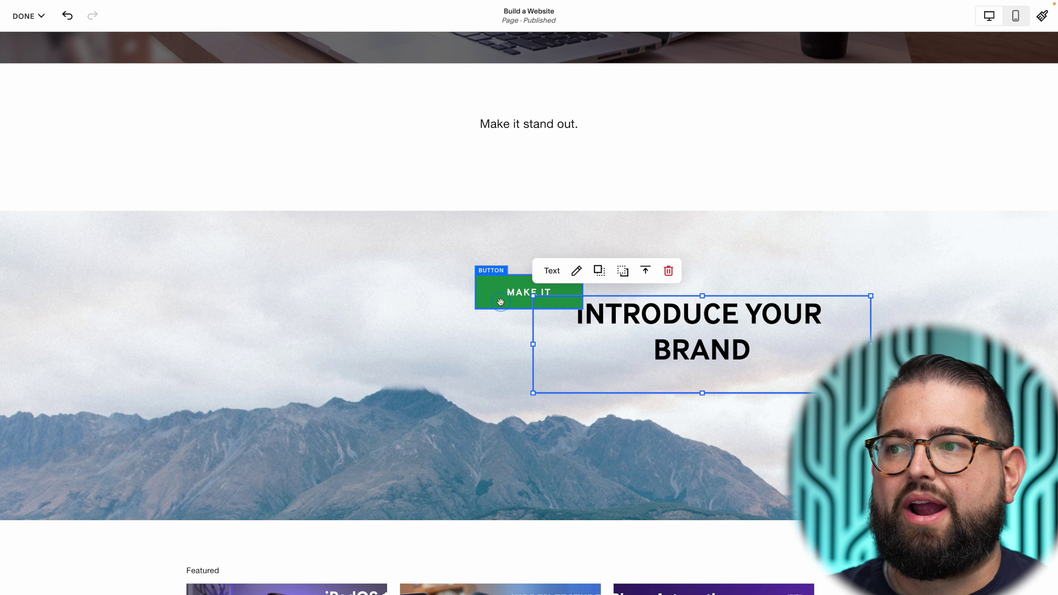
drag(501, 301, 299, 384)
double_click(723, 317)
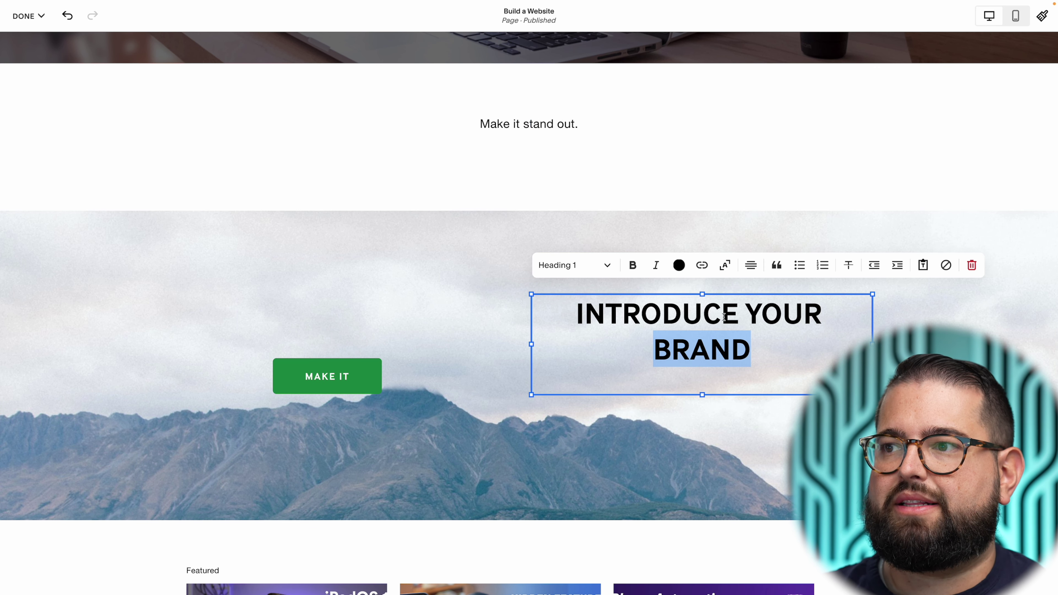
triple_click(718, 309)
click(762, 269)
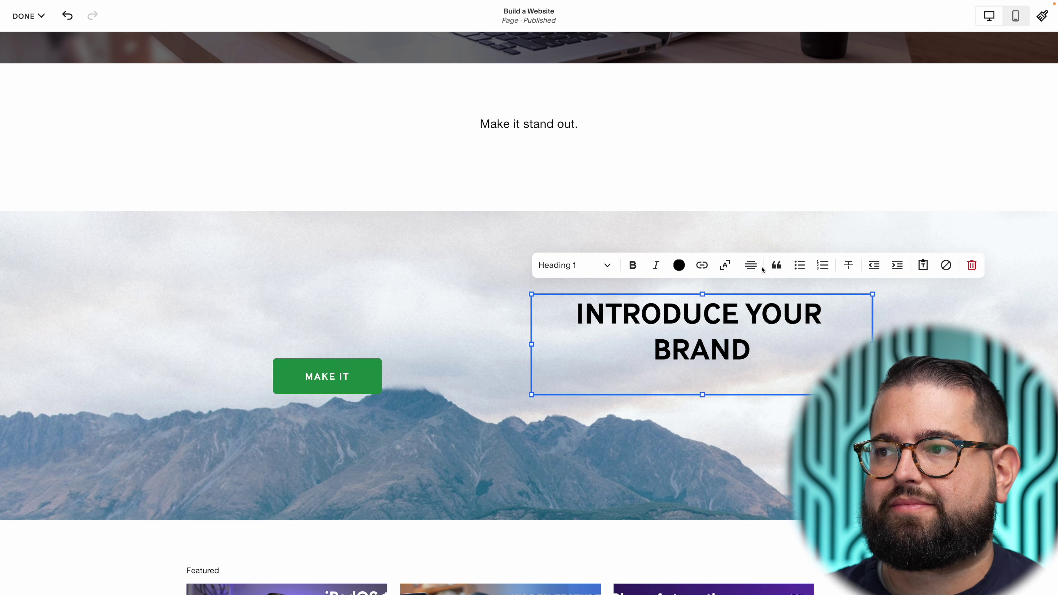
click(774, 293)
key(Escape)
Widen the heading to fit one line and place the MAKE IT button right beneath it
drag(783, 358, 783, 316)
drag(371, 385, 870, 408)
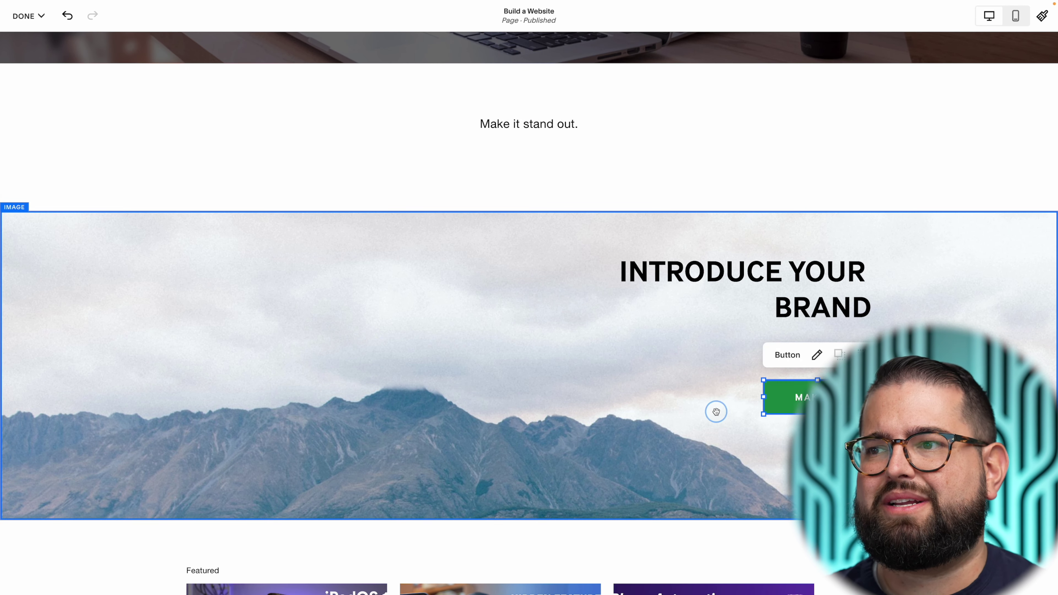
click(542, 275)
click(532, 301)
click(532, 301)
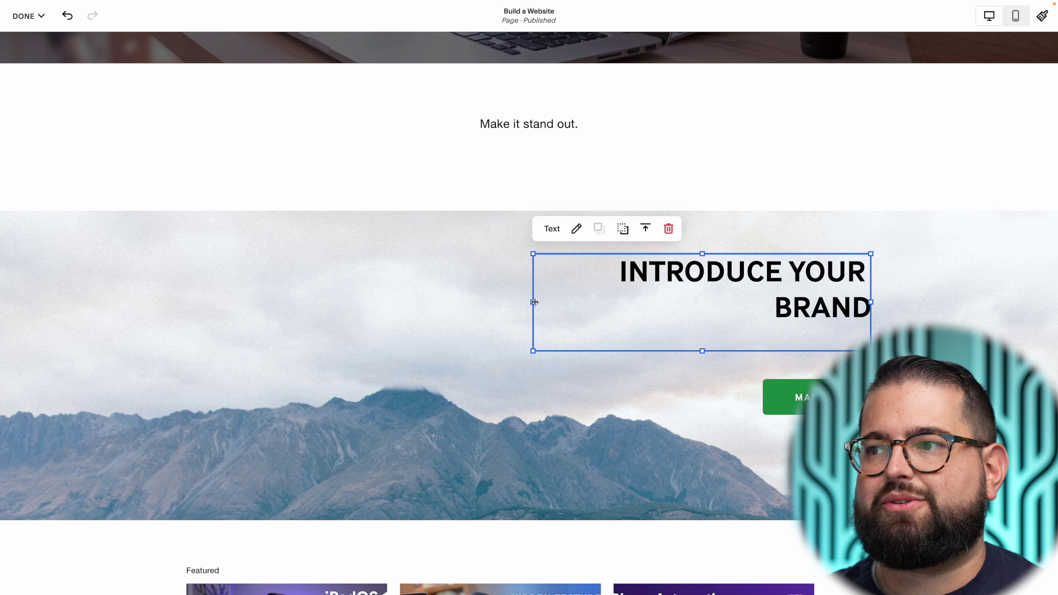
drag(534, 303, 455, 308)
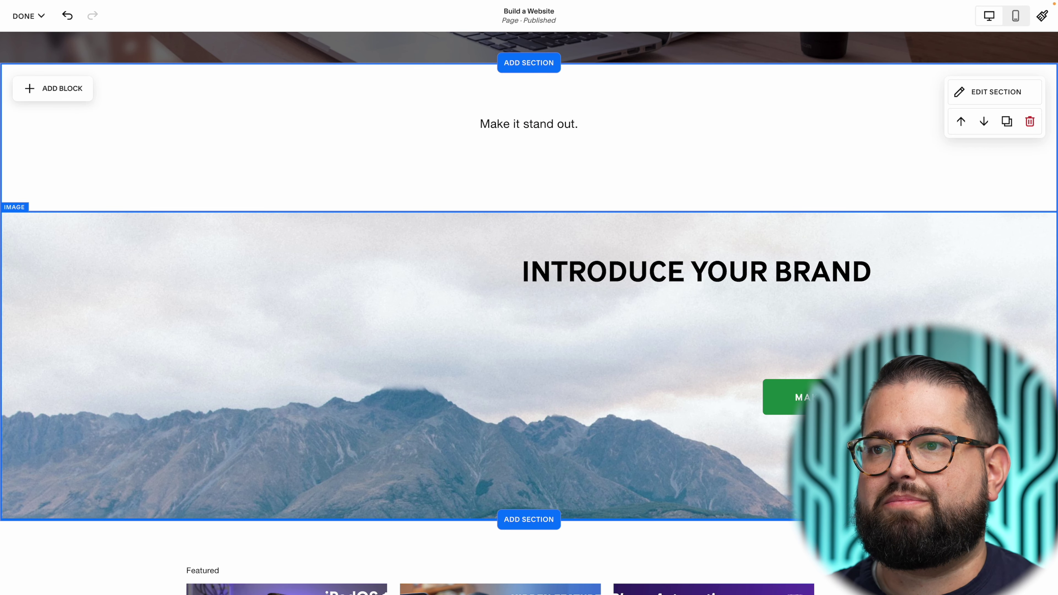
drag(841, 392, 842, 329)
click(89, 226)
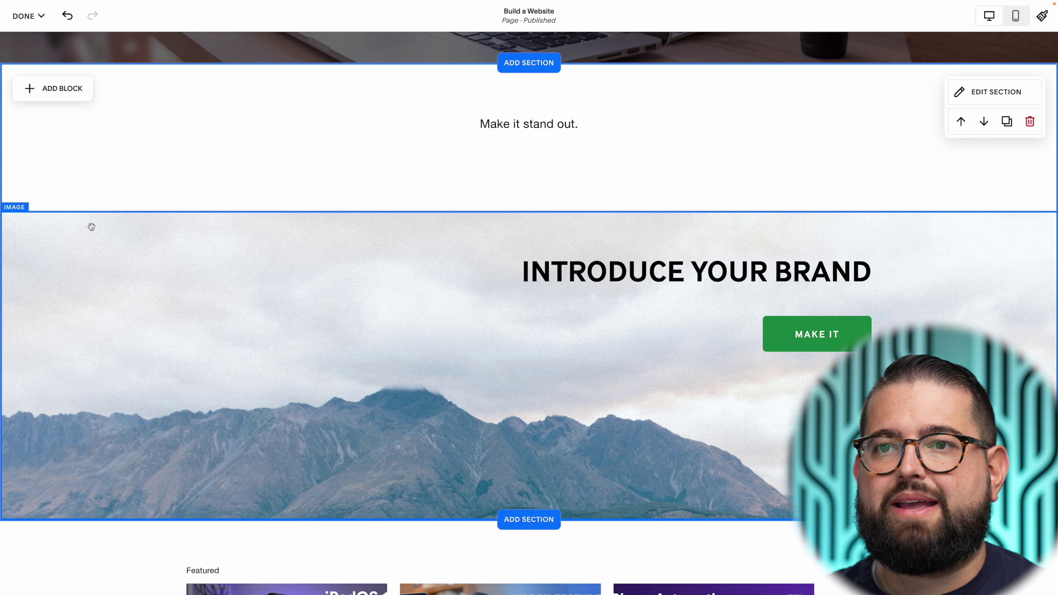
click(54, 89)
Add an earth photo Image block on the mountain banner and move it behind the headline
drag(171, 174, 702, 340)
click(334, 321)
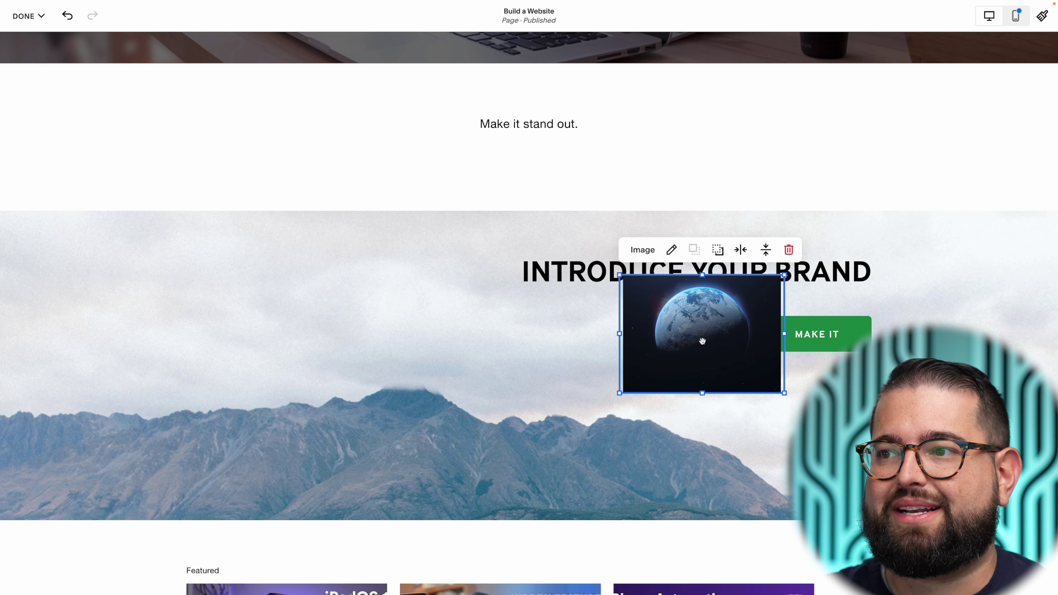
click(723, 254)
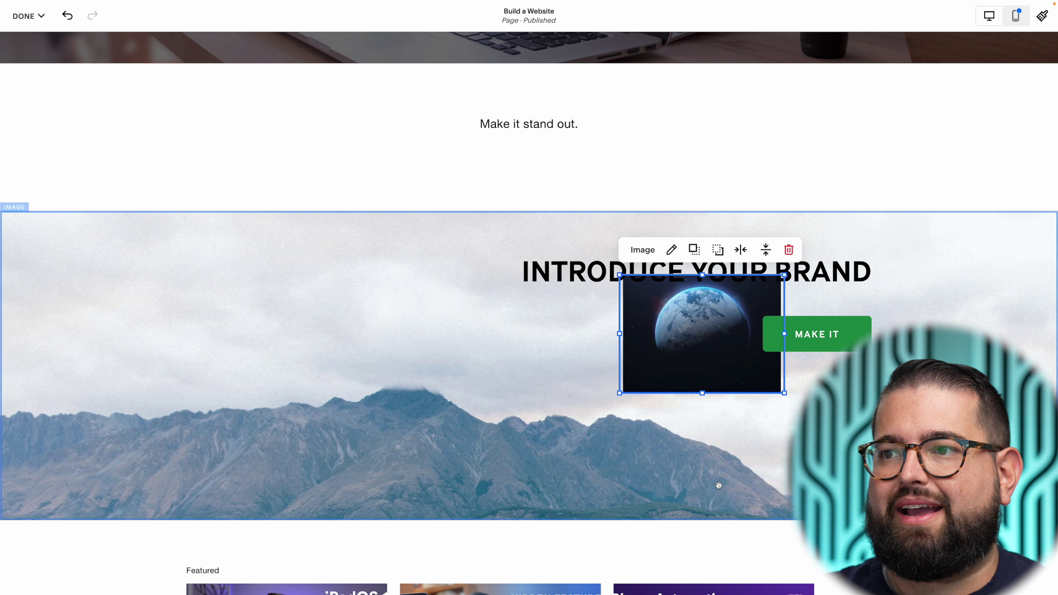
Make the INTRODUCE YOUR BRAND headline text white
click(599, 268)
double_click(599, 268)
triple_click(600, 268)
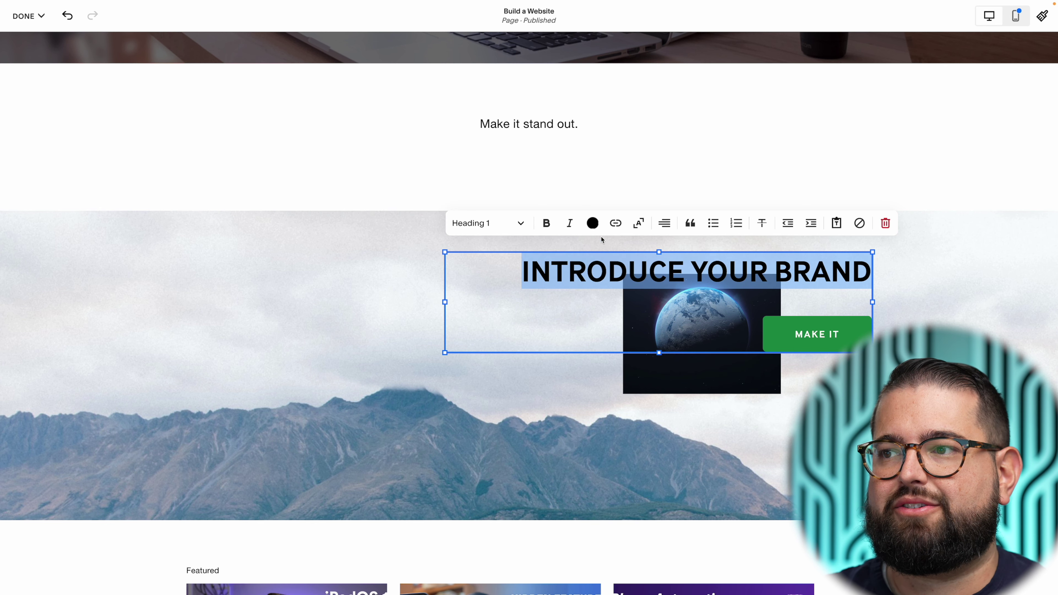
click(593, 223)
click(534, 295)
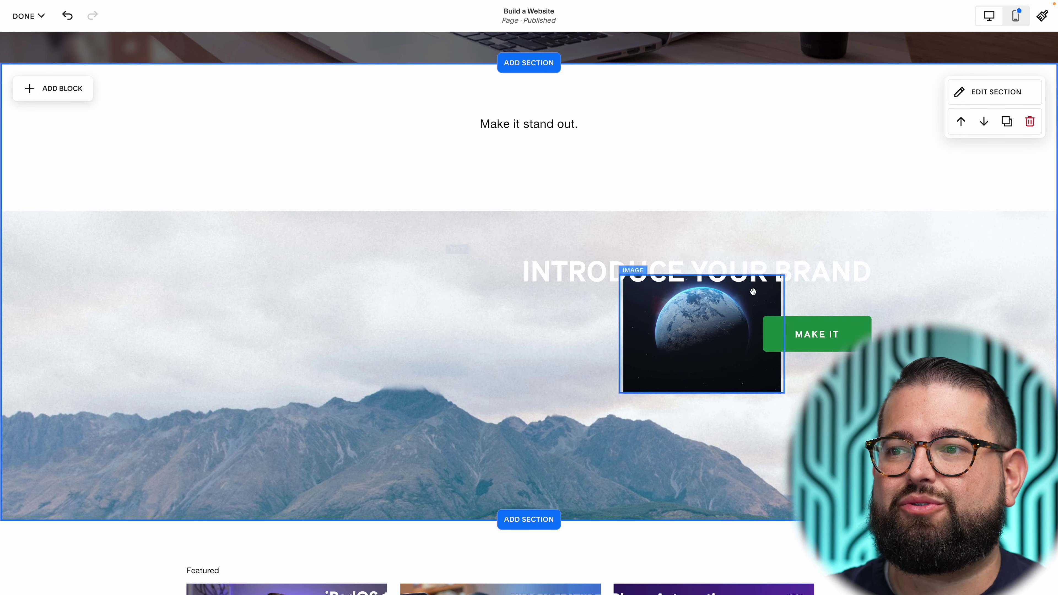
Shift the earth image left on desktop; on mobile, shrink it lower-left with MAKE IT above-right
drag(716, 370, 302, 342)
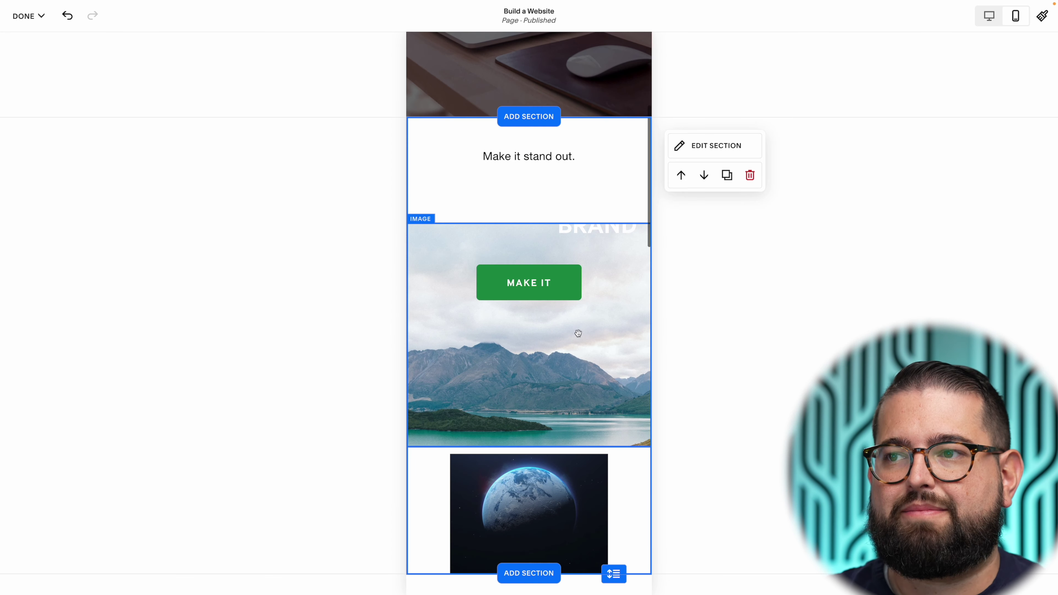
drag(574, 308, 605, 322)
drag(550, 528, 503, 344)
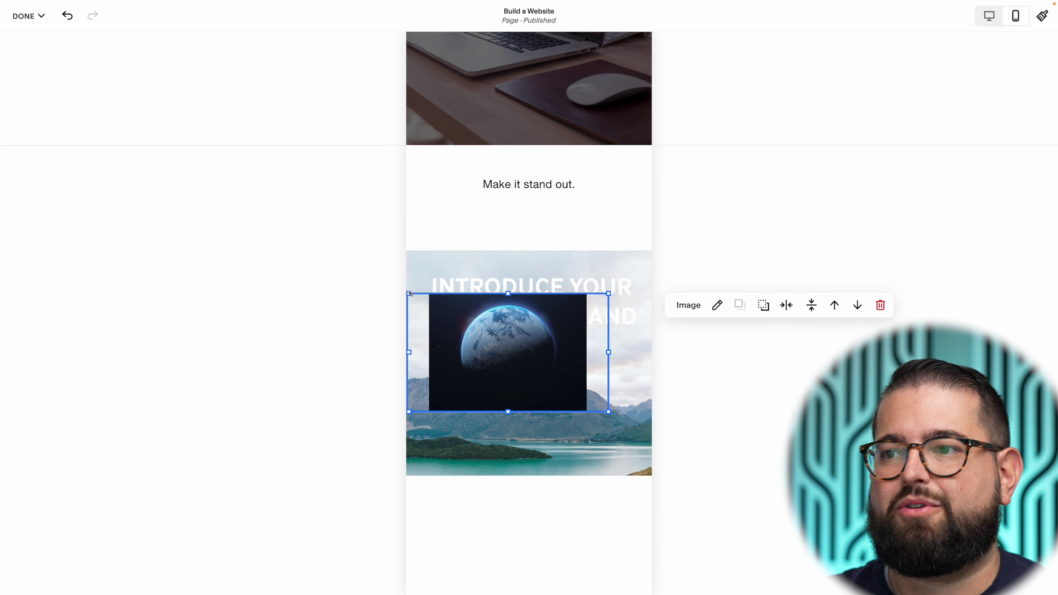
drag(410, 294, 718, 484)
drag(607, 444, 486, 439)
drag(542, 387, 597, 367)
click(643, 371)
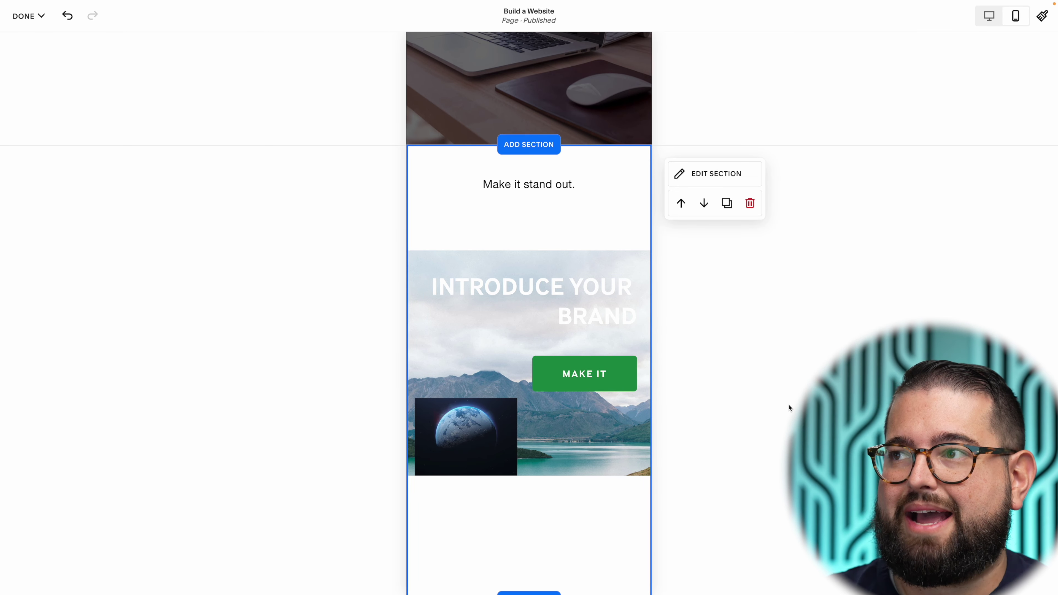
click(989, 16)
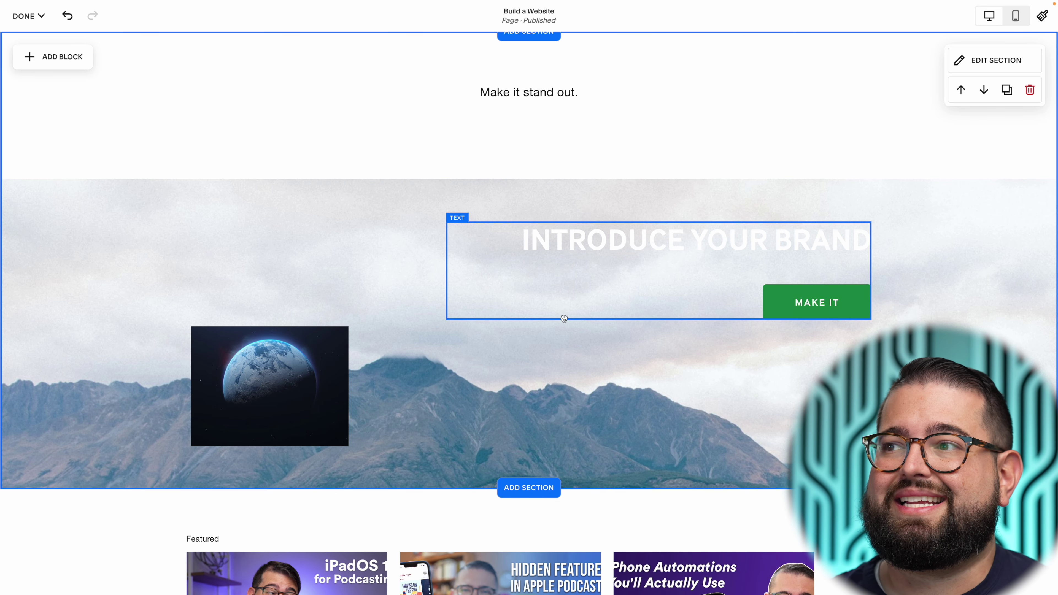
Drag an Audio block into the Featured grid beneath the three blog post cards
scroll(564, 318, down, 10)
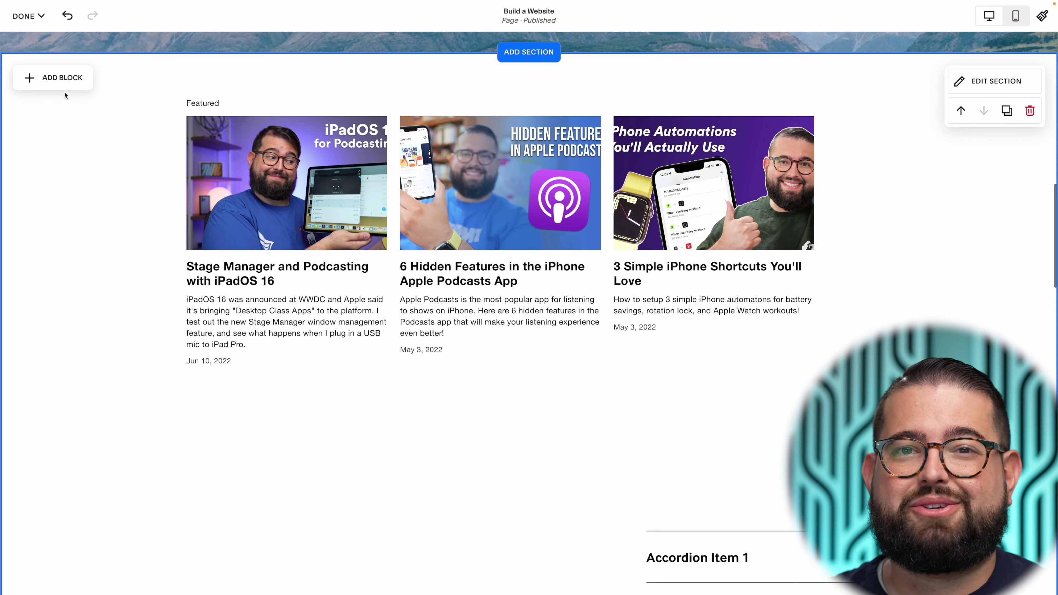
click(62, 89)
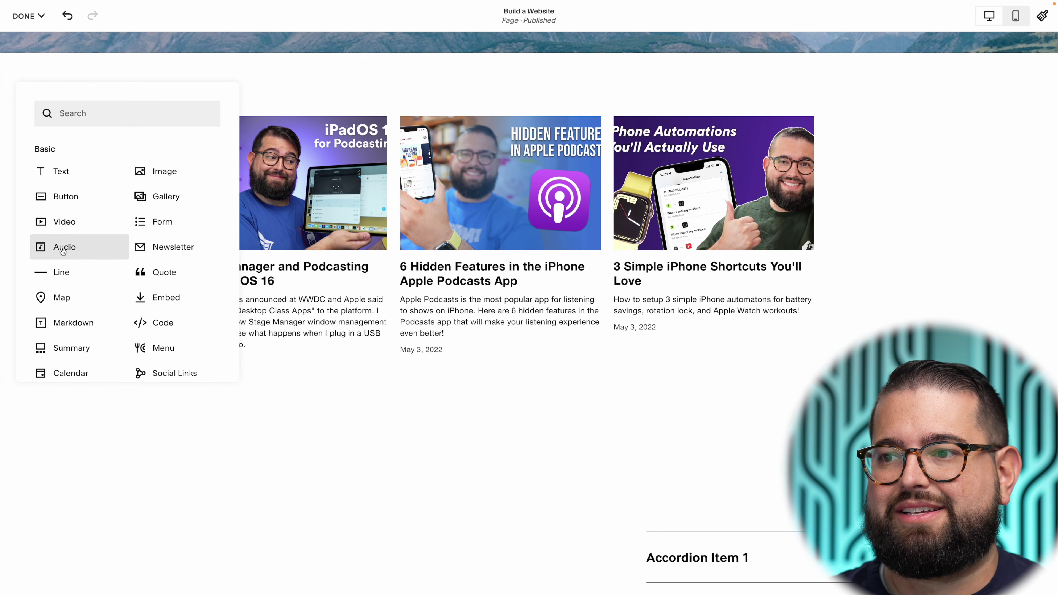
drag(61, 249, 534, 421)
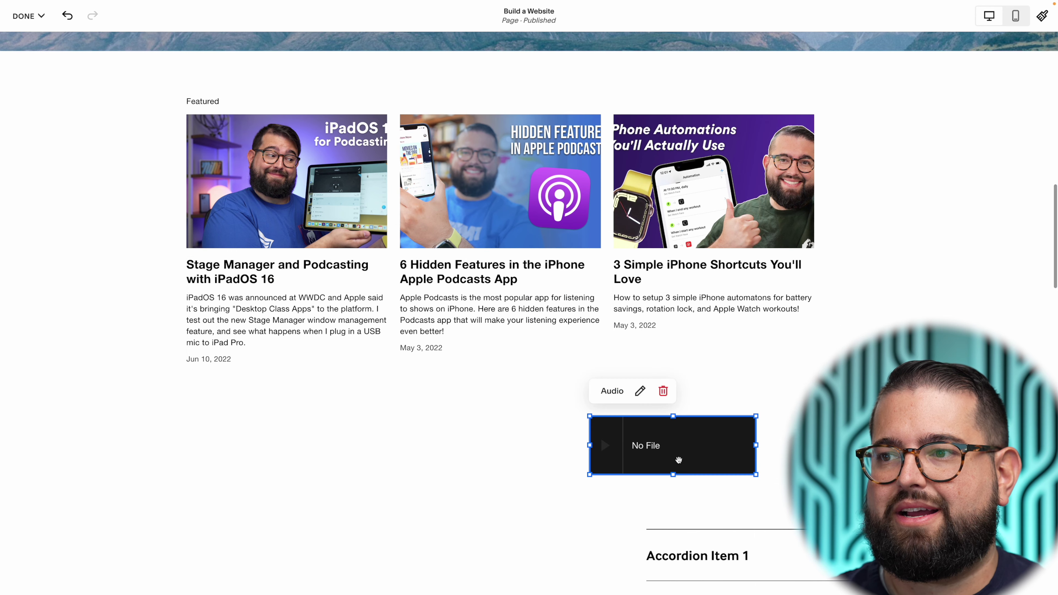
click(692, 381)
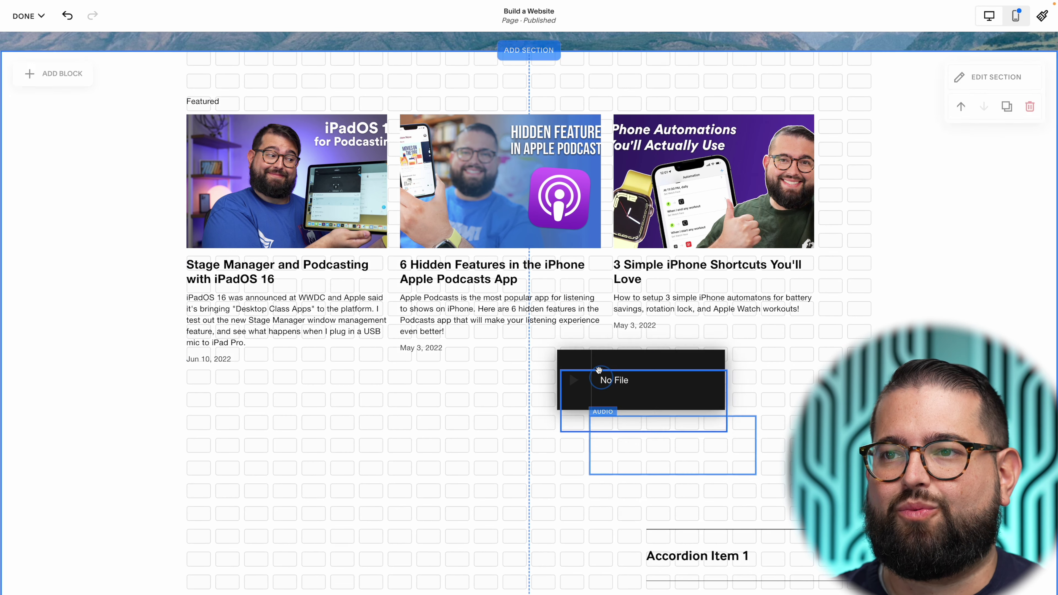